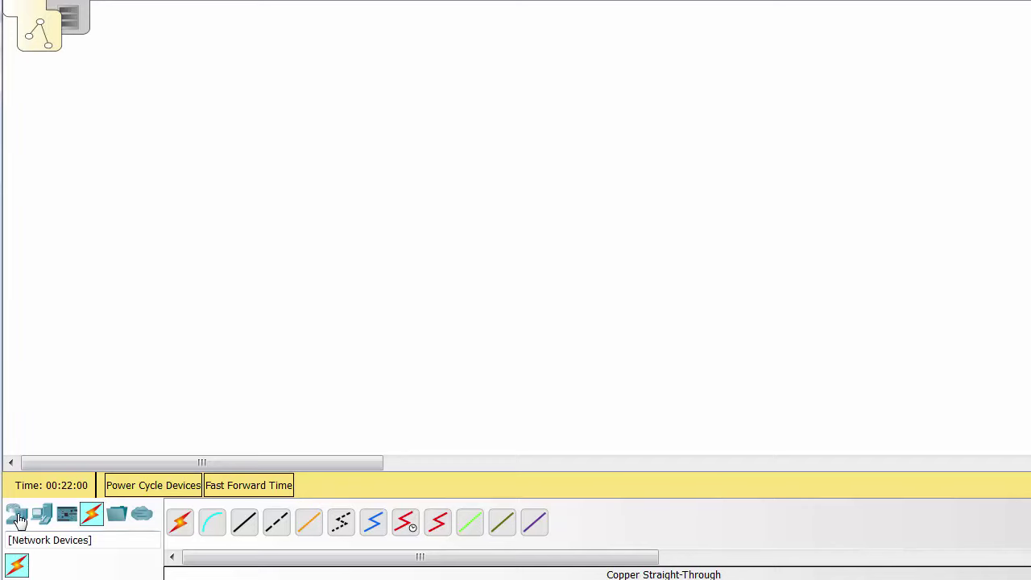
Place two 2960 switches and a 1941 router below them on the empty canvas
left_click(17, 514)
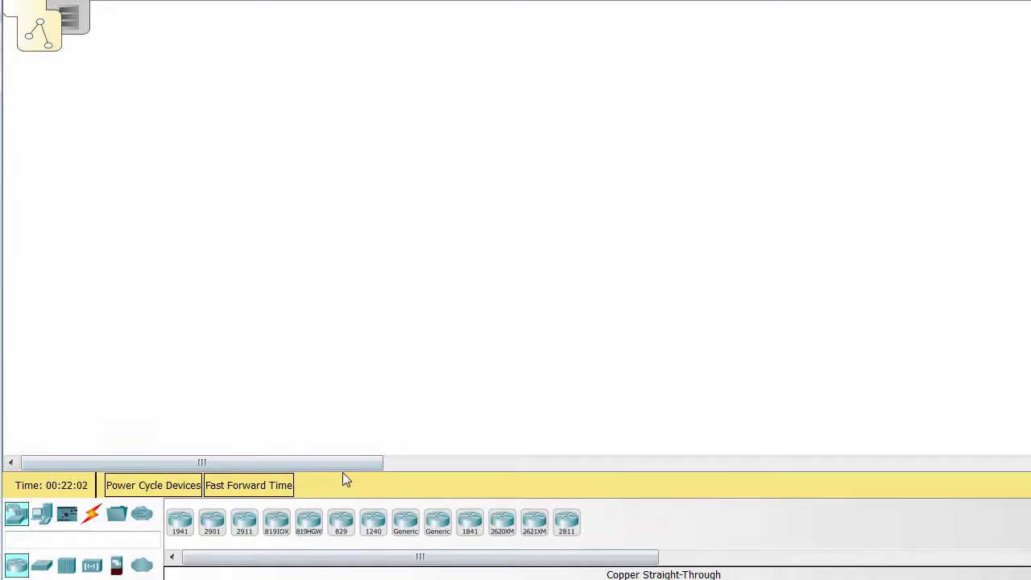
left_click(42, 566)
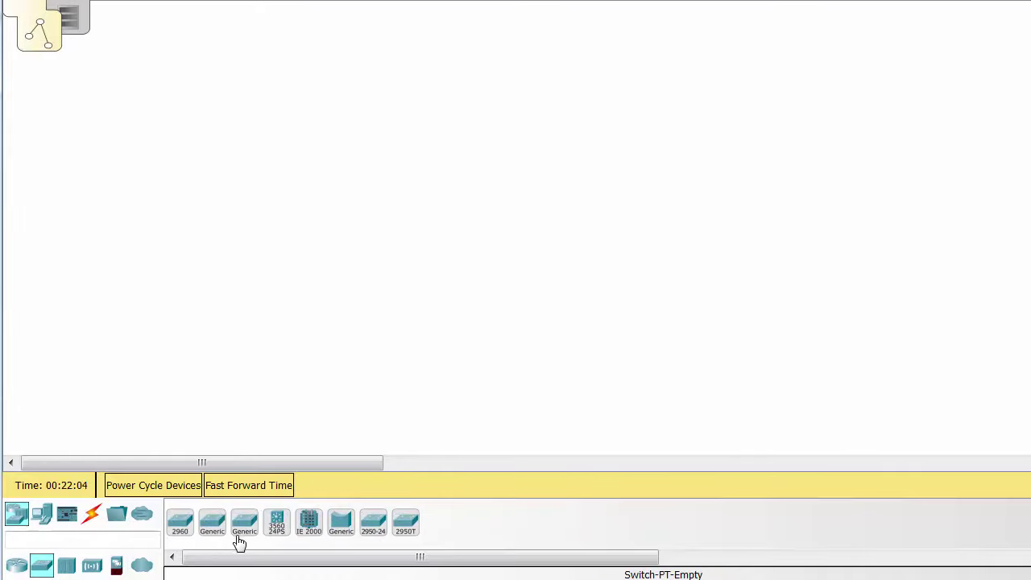
left_click_drag(180, 525, 384, 195)
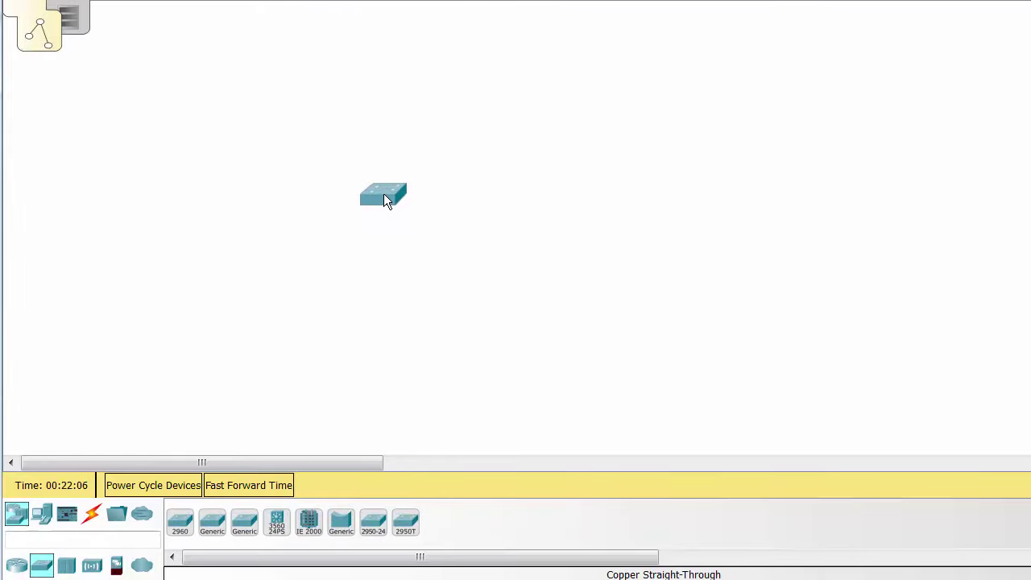
left_click_drag(184, 530, 528, 142)
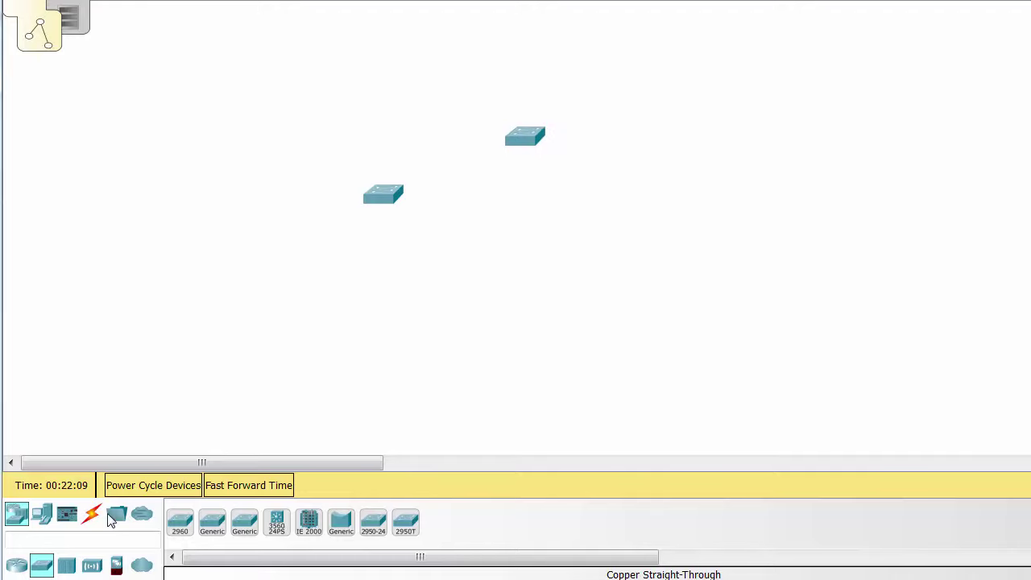
left_click(16, 564)
left_click_drag(186, 528, 513, 283)
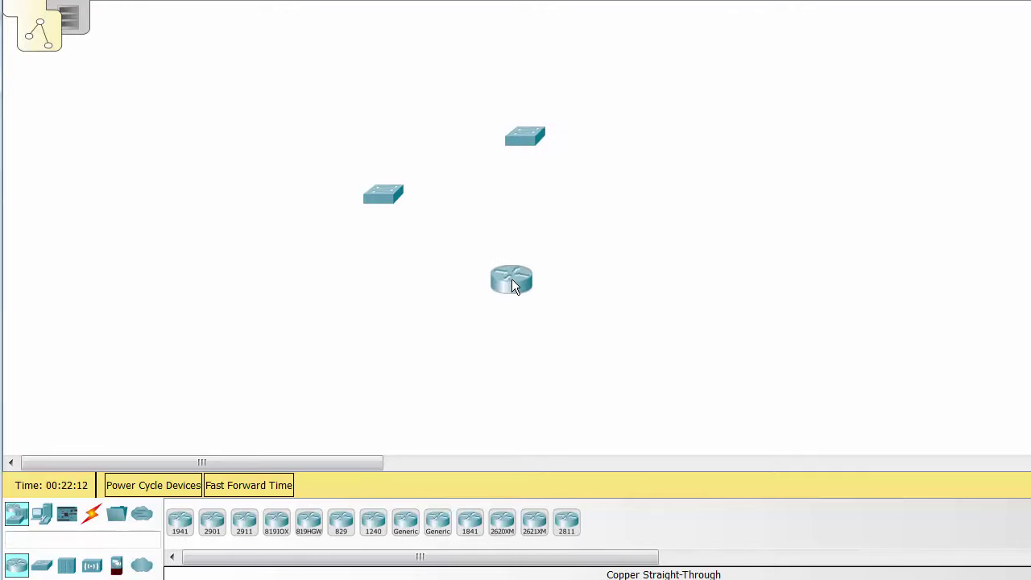
Link the two switches' FastEthernet0/1 ports with a copper cross-over cable
left_click(91, 514)
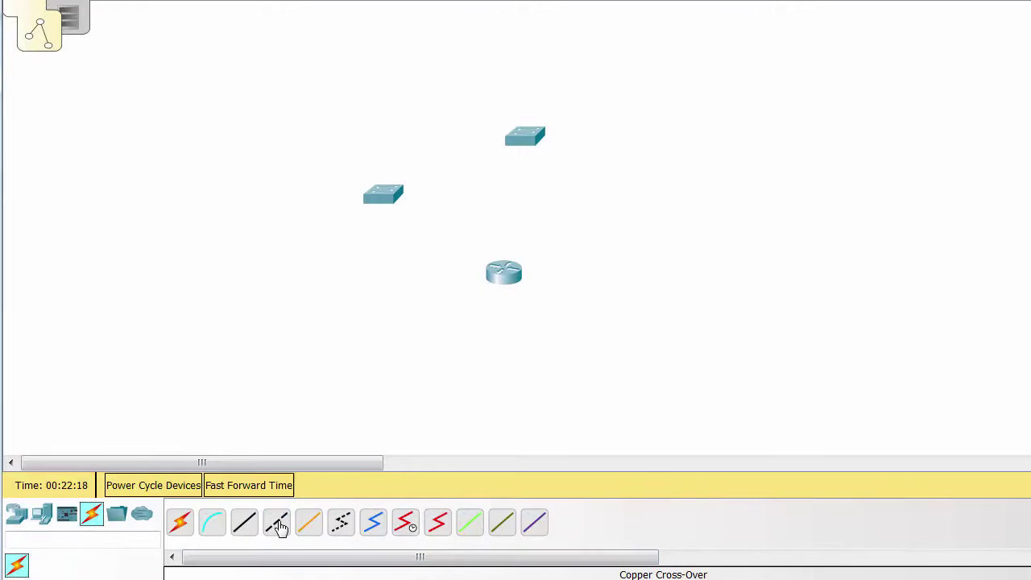
left_click(276, 524)
left_click(385, 191)
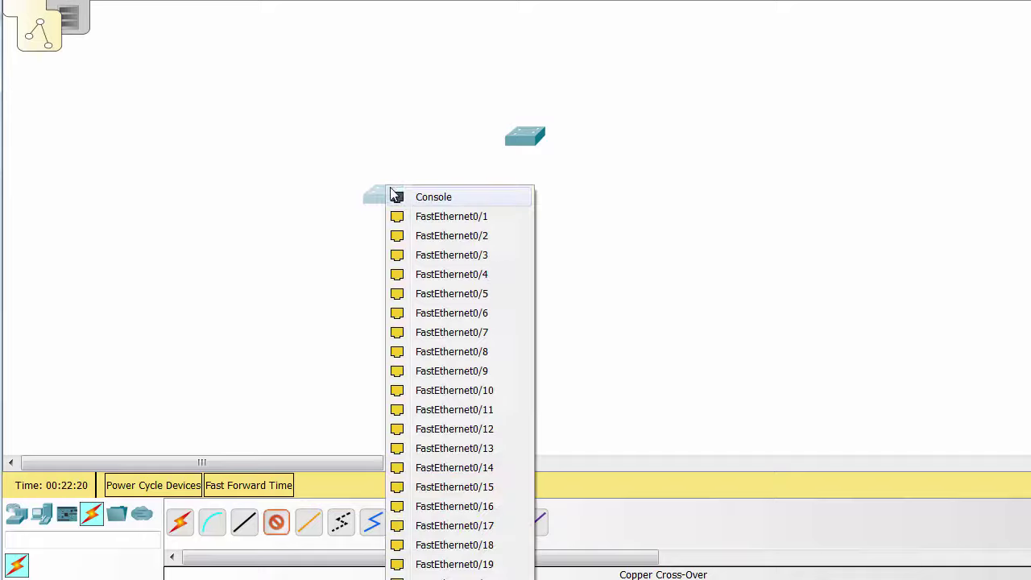
left_click(436, 216)
left_click(525, 141)
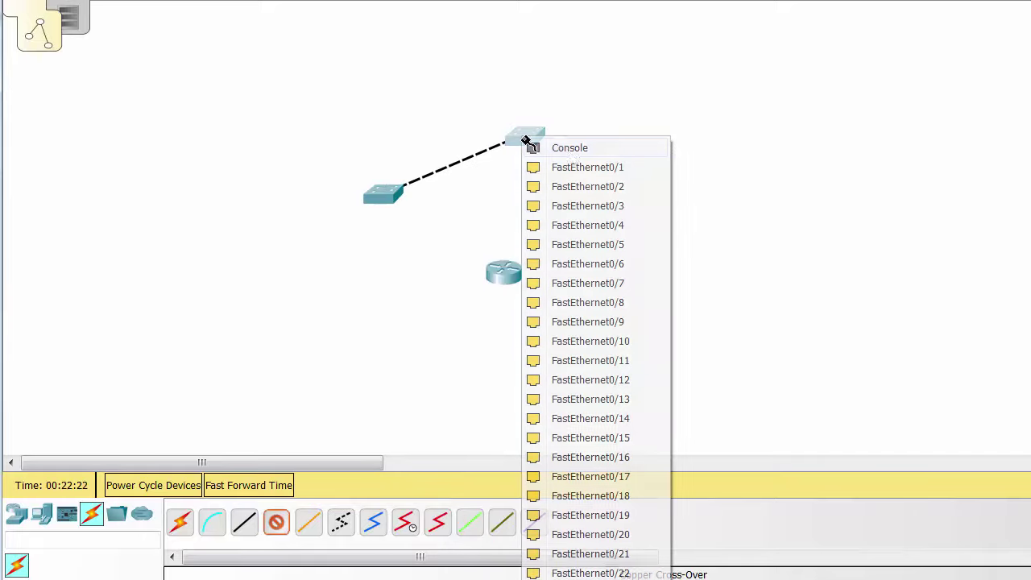
left_click(591, 169)
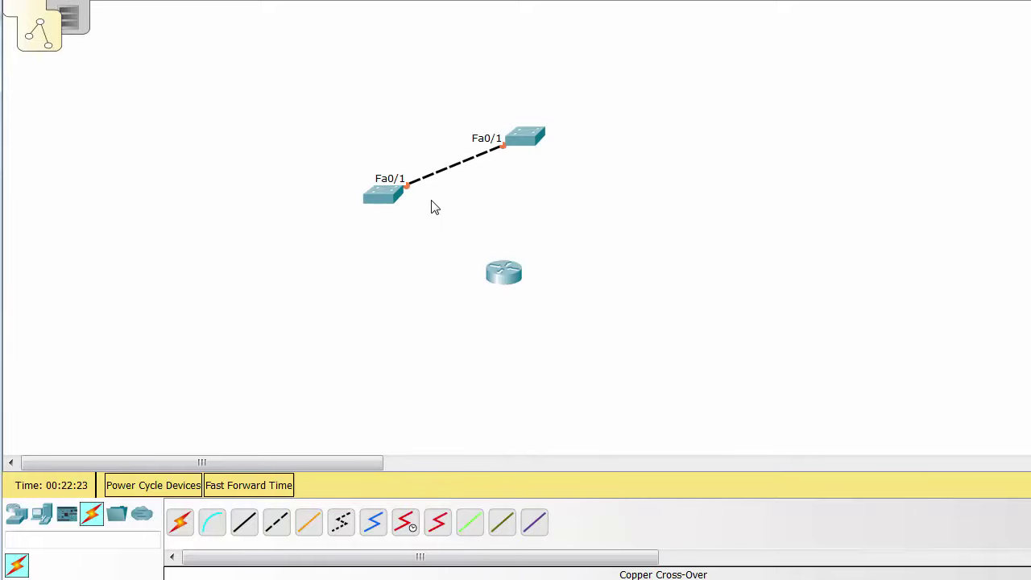
Cable the left switch's Gig0/1 to the router's GigabitEthernet0/0 with copper straight-through
left_click(244, 522)
left_click(385, 198)
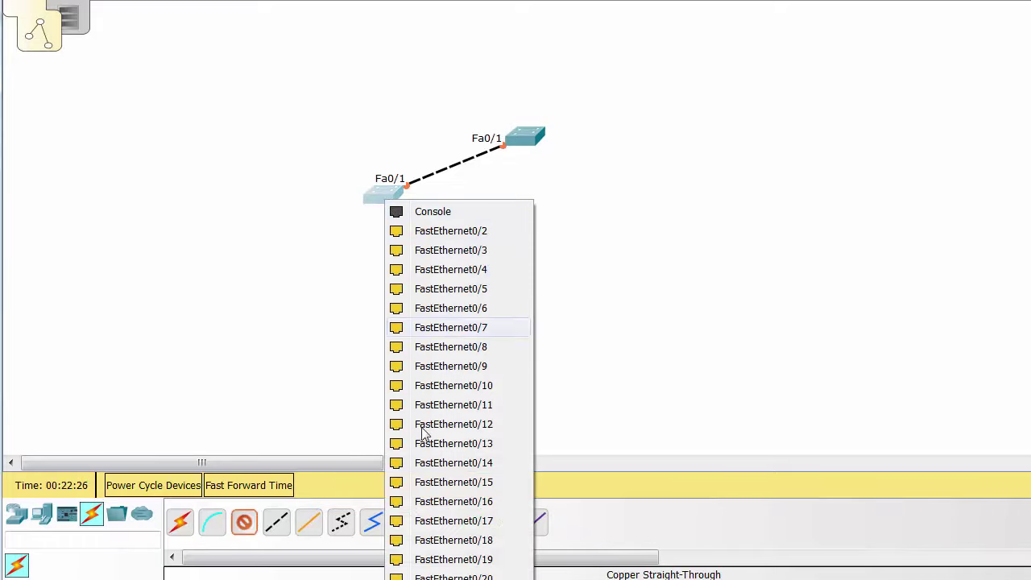
key("Escape")
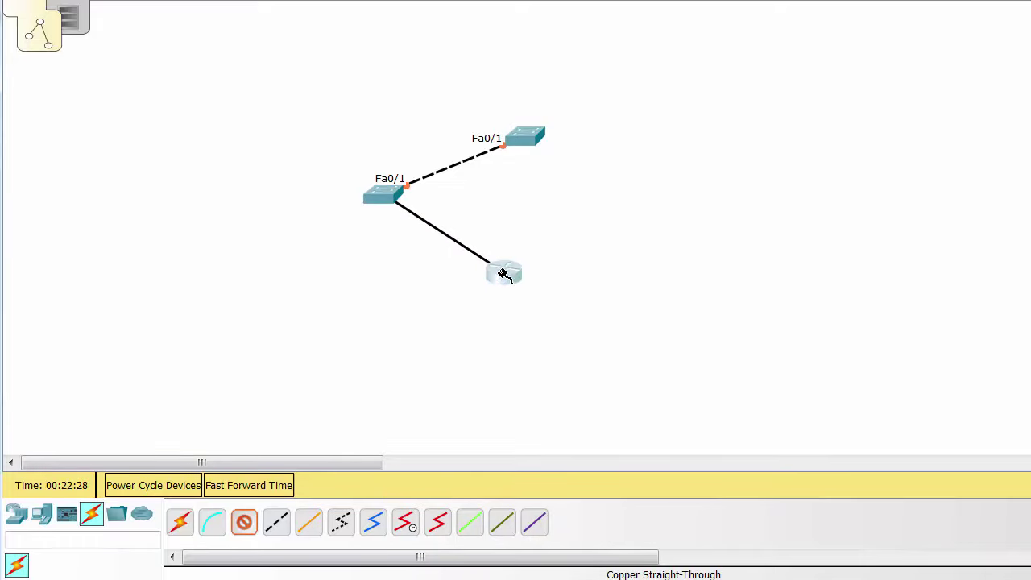
left_click(502, 272)
left_click(554, 319)
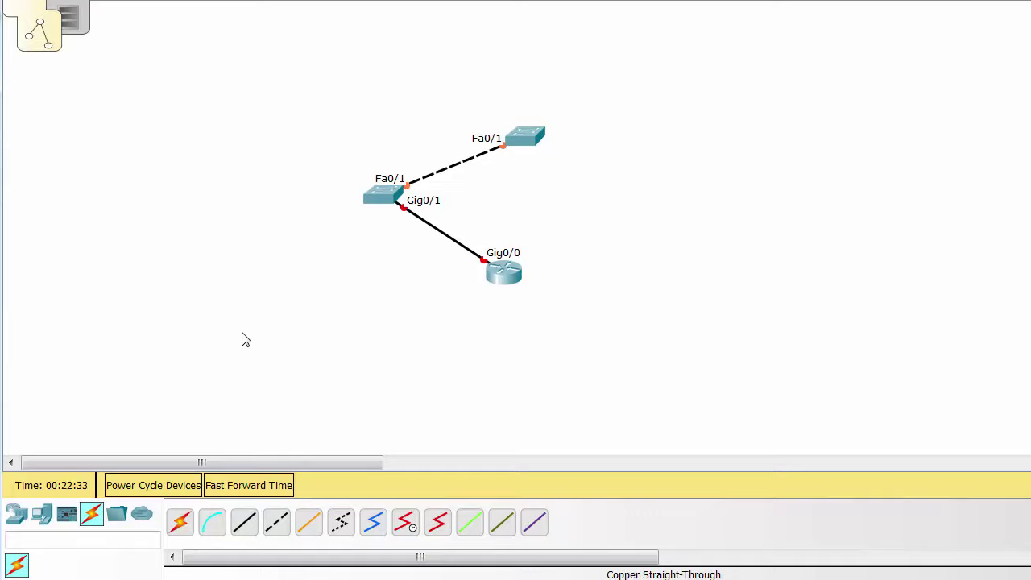
Open the router's CLI in a widened window and decline the initial configuration dialog
left_click(508, 274)
left_click(584, 129)
left_click_drag(668, 101, 288, 0)
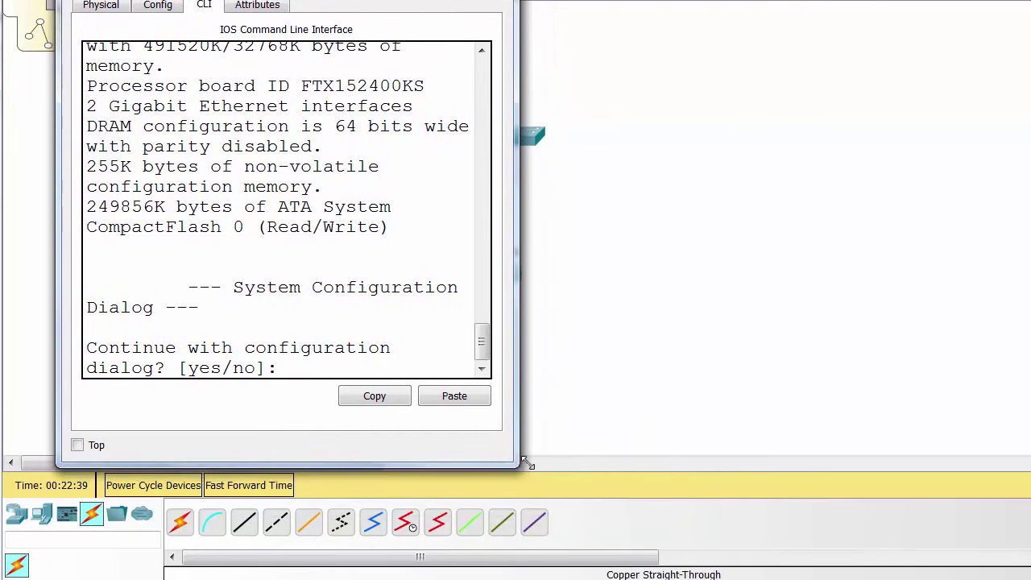
left_click_drag(524, 463, 1029, 458)
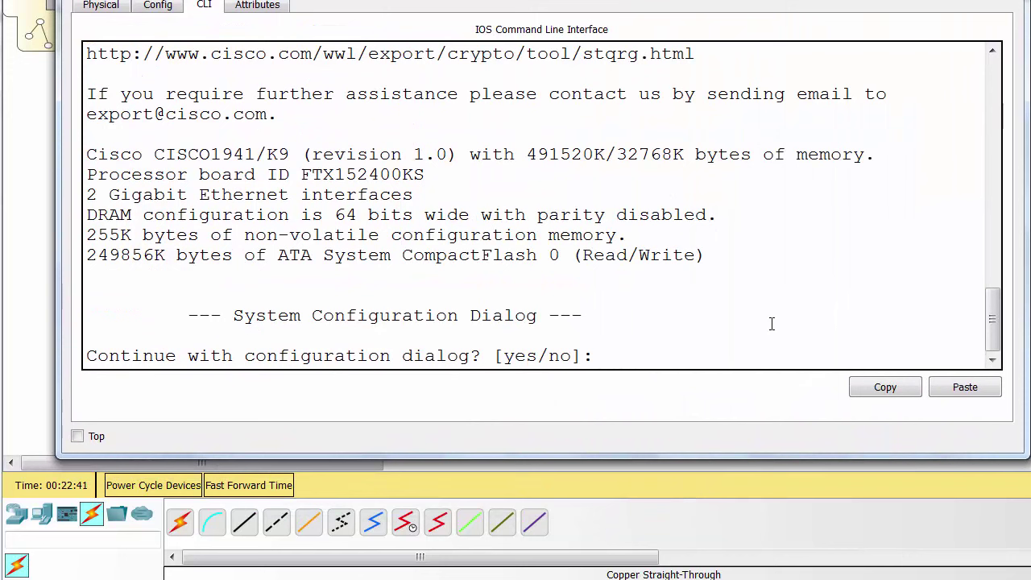
key("Return")
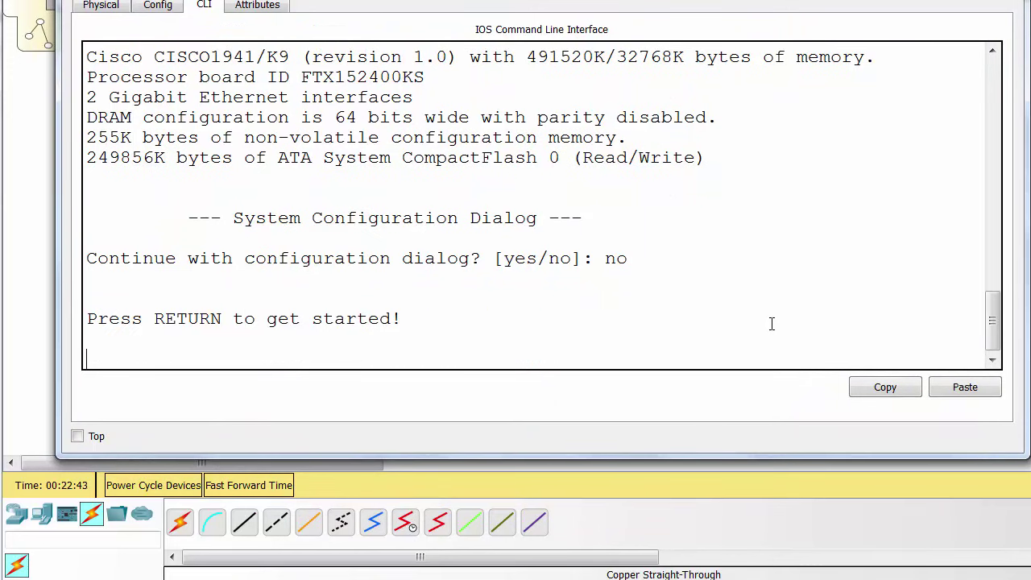
key("Return")
Bring up the router's GigabitEthernet0/0 with en, conf t, int g0/0 and no shut
type("en")
key("Return")
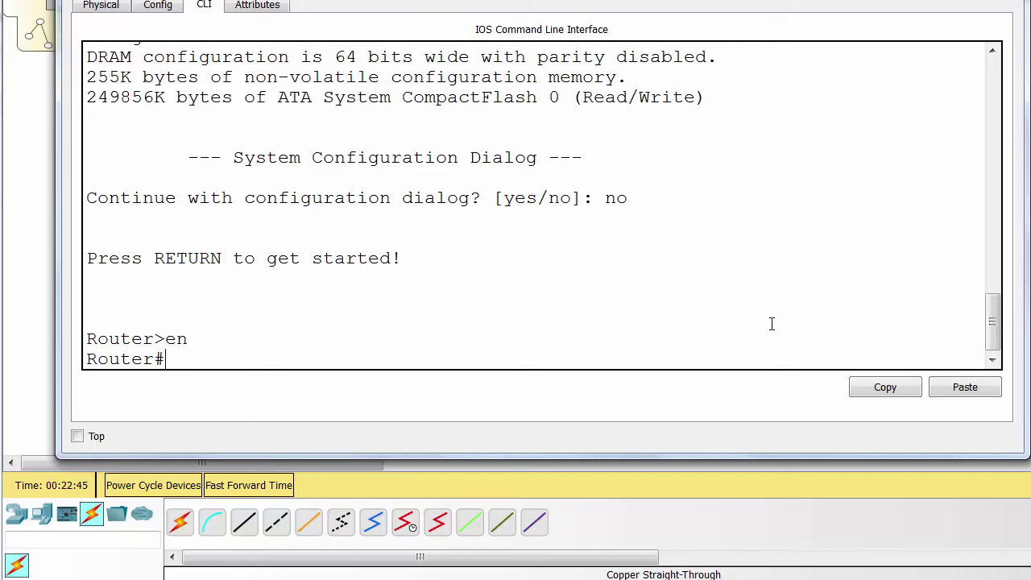
type("conf t")
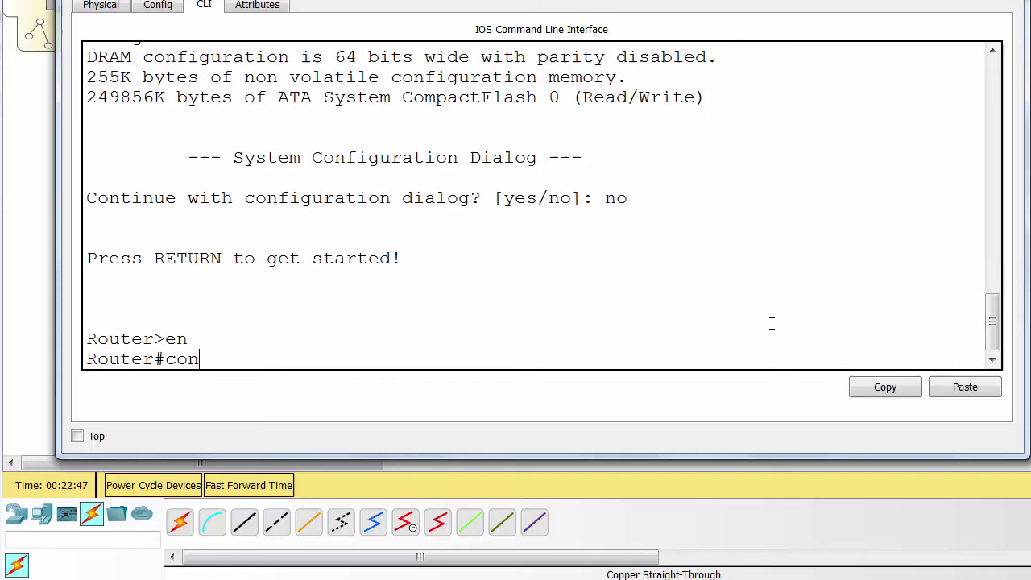
key("Return")
type("int g0/0")
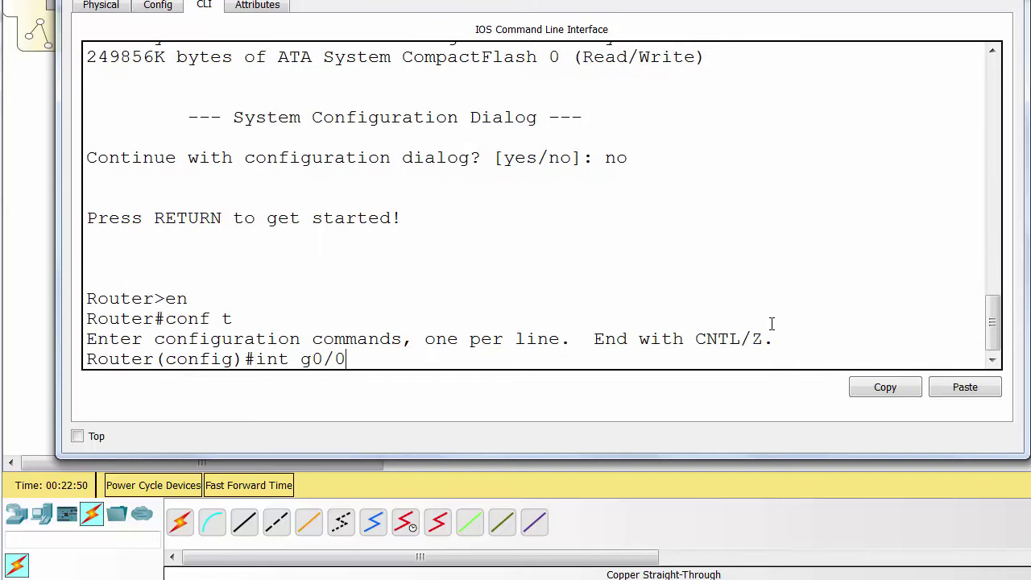
key("Return")
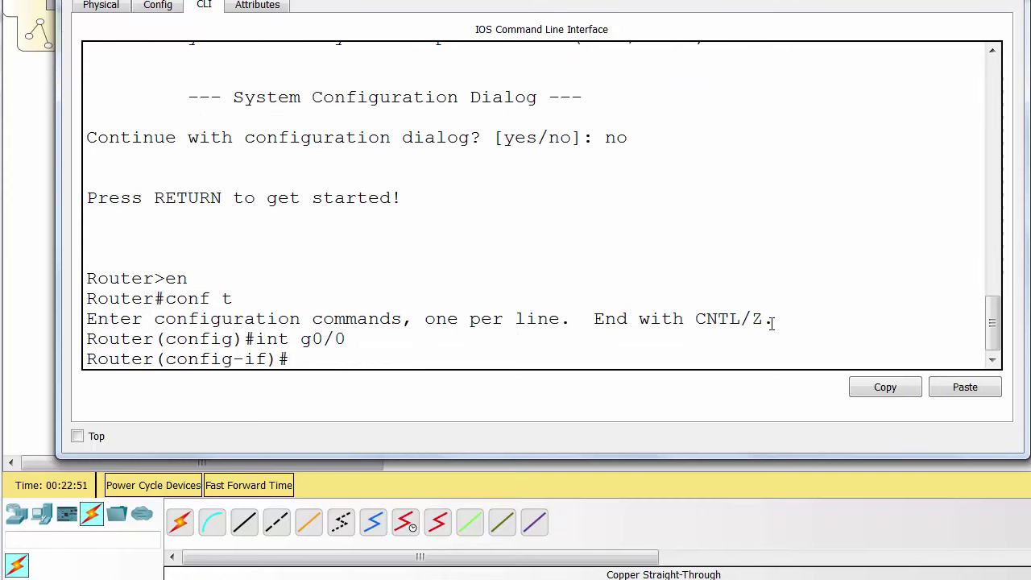
type("no shut]")
key("Return")
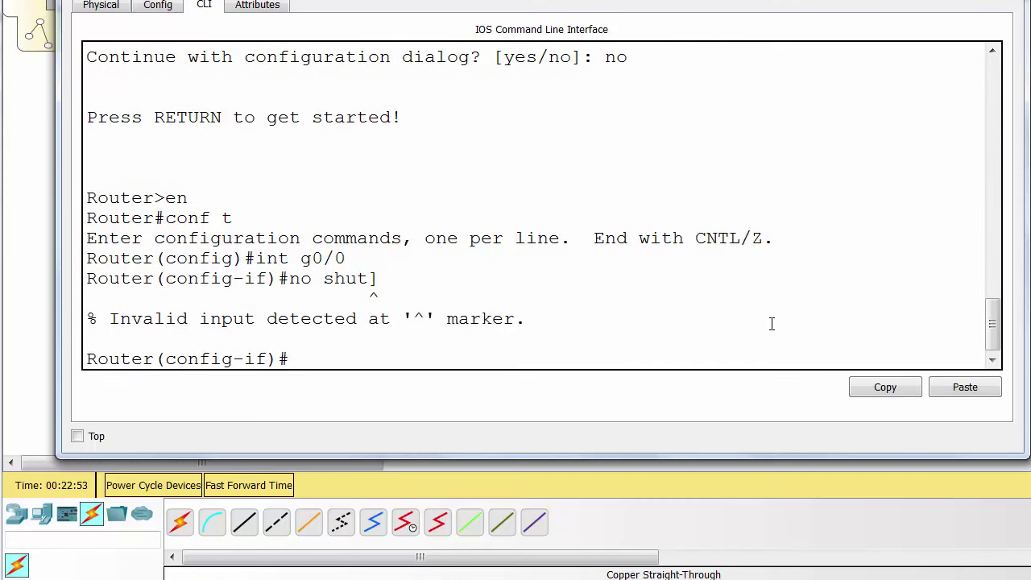
key("Up")
key("BackSpace")
key("Return")
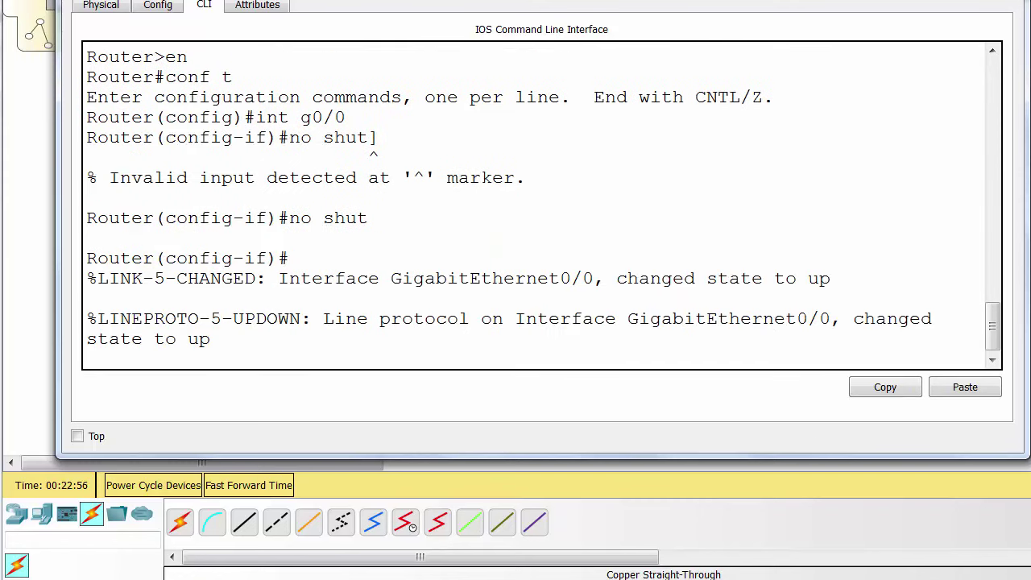
key("alt+F4")
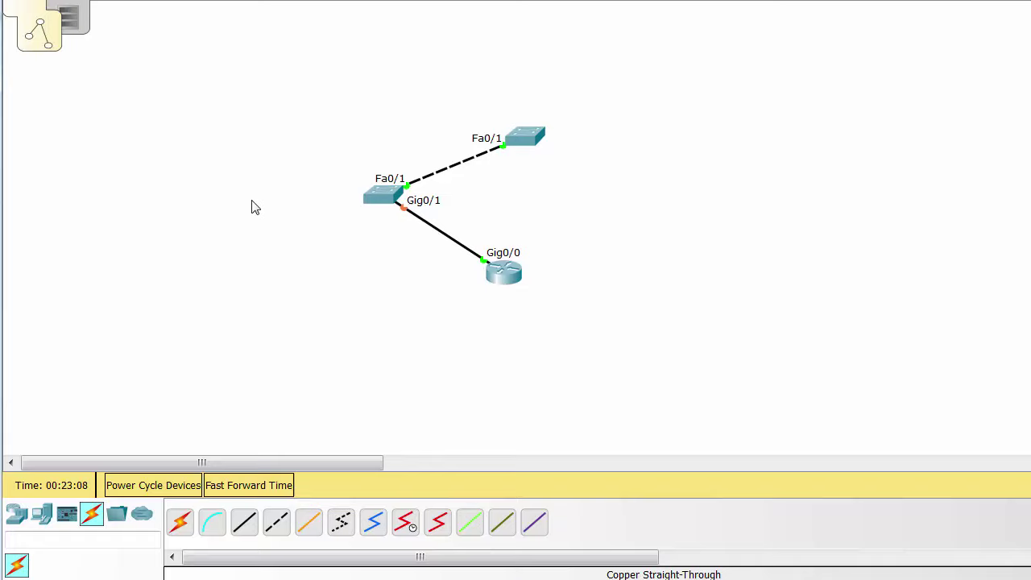
On the left switch's CLI, enter privileged mode and run show cdp neighbors
left_click(380, 200)
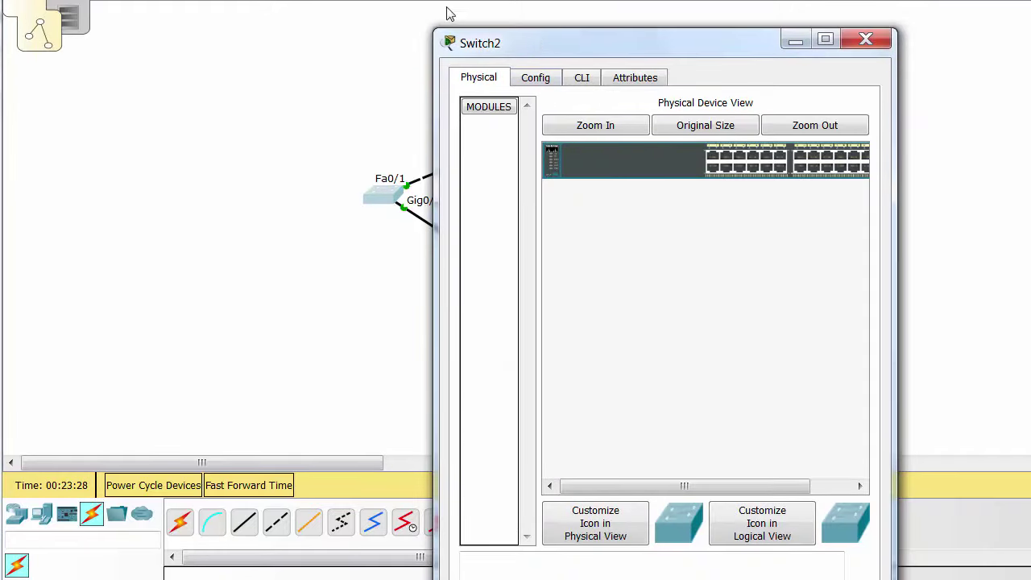
left_click_drag(475, 36, 72, 0)
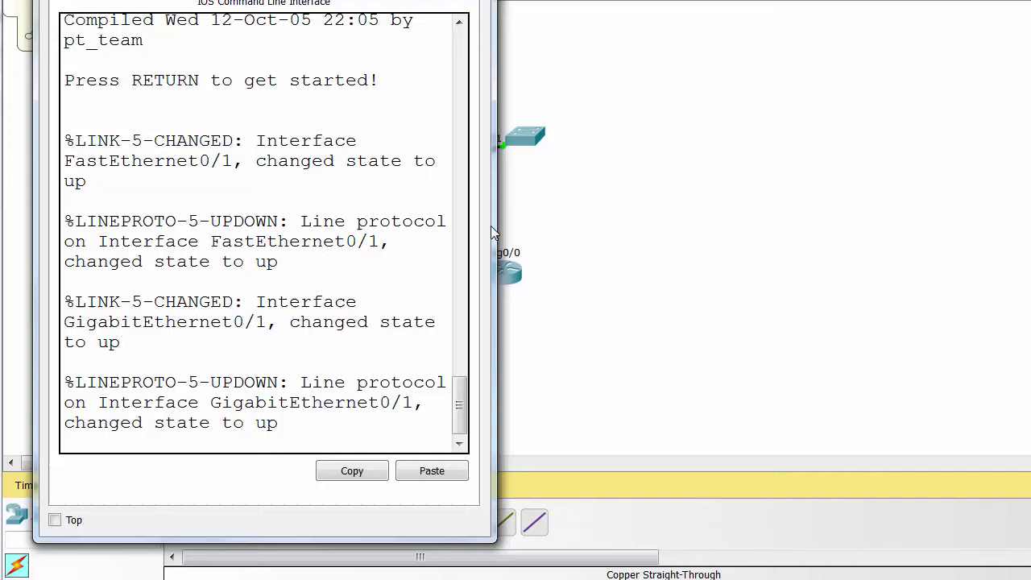
left_click_drag(490, 223, 1030, 247)
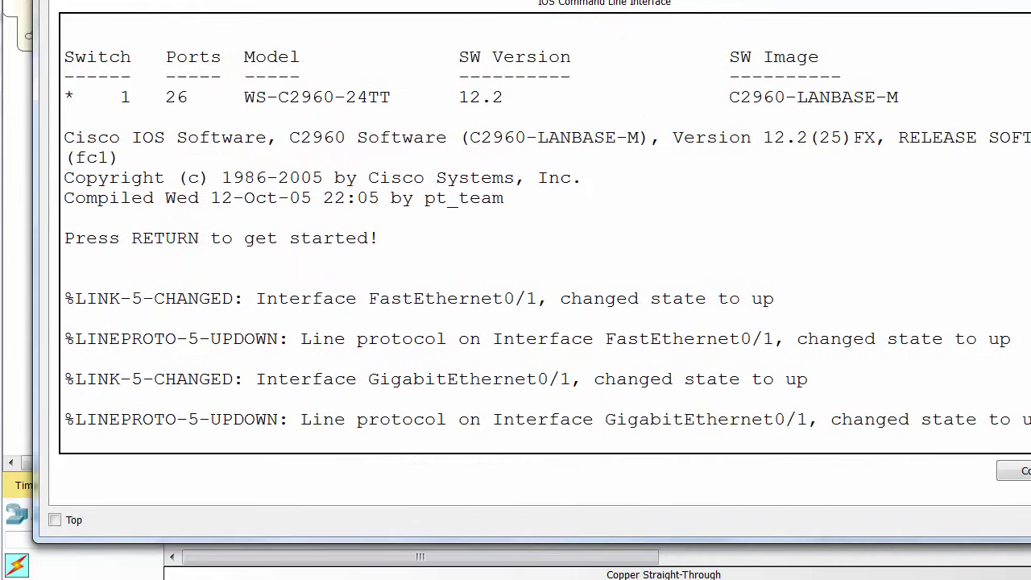
key("Return")
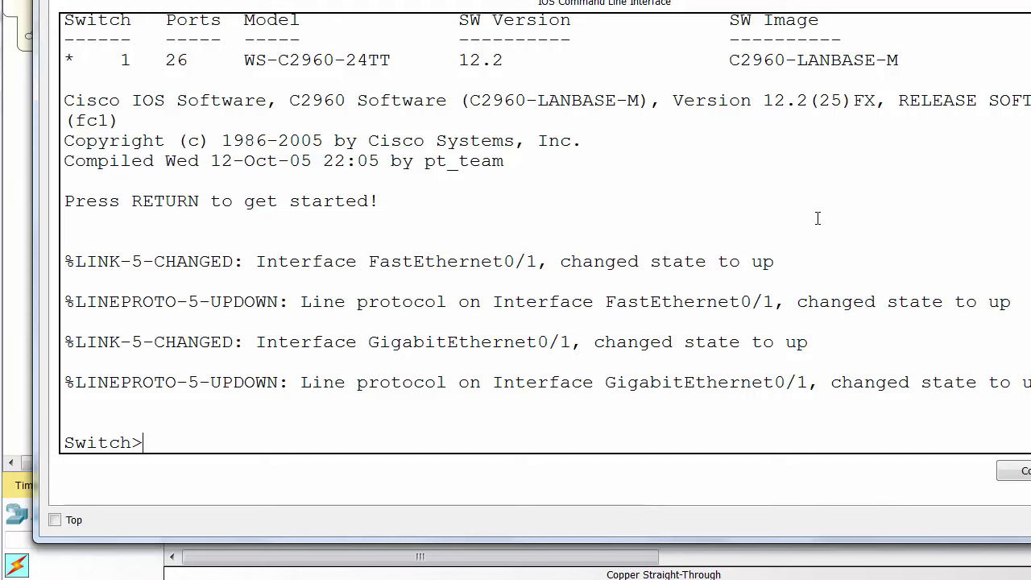
type("en")
key("Return")
type("sh")
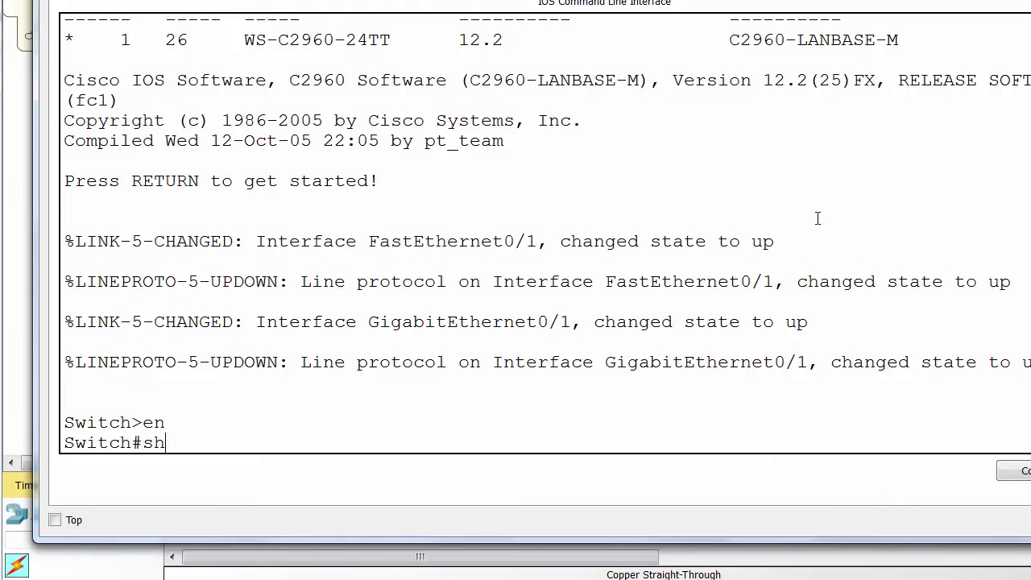
type("ow cdp neigh")
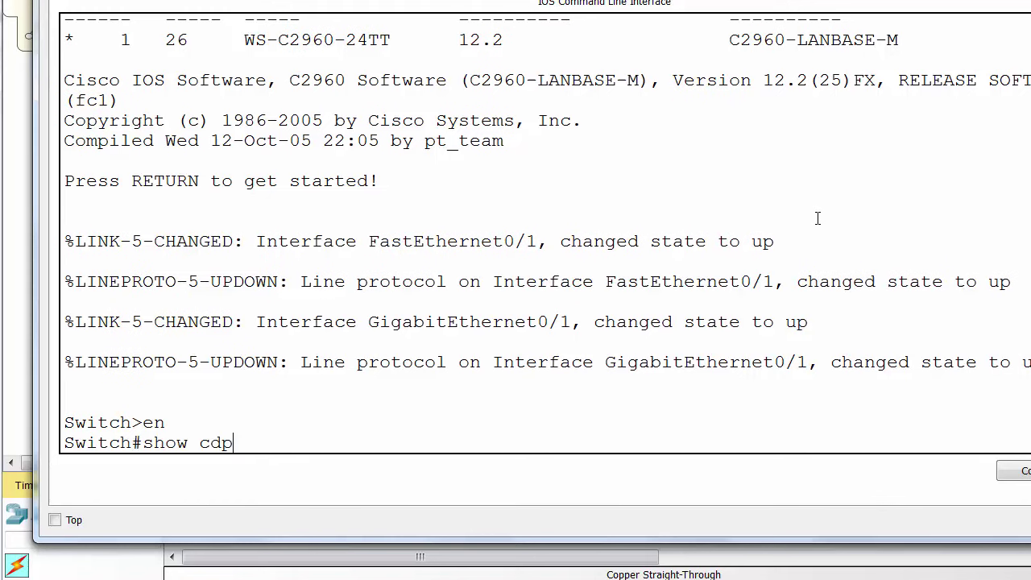
key("Tab")
key("Return")
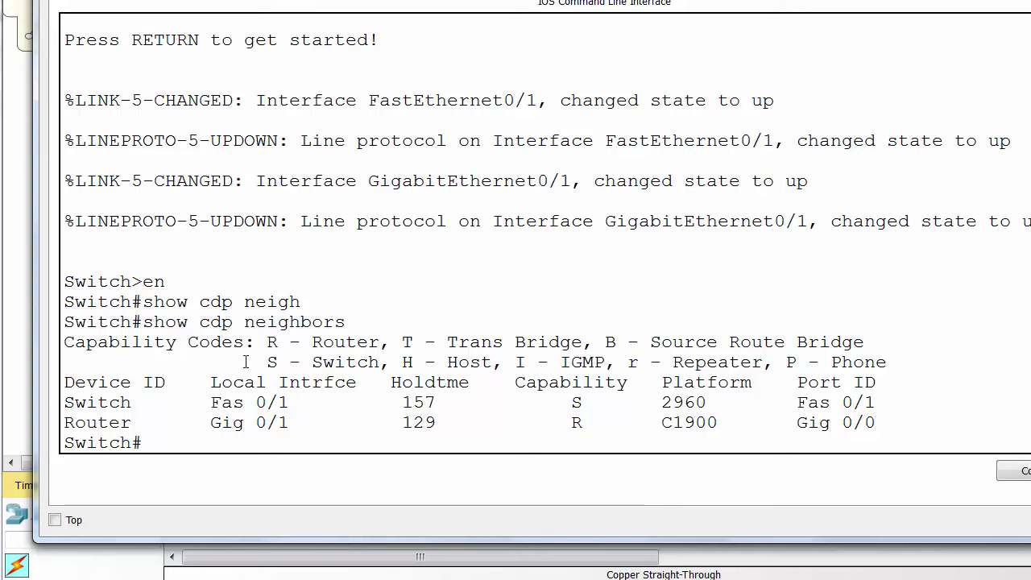
Review the capability legend and the Switch (Fas 0/1) and Router (Gig 0/1) neighbor rows
left_click_drag(269, 345, 901, 365)
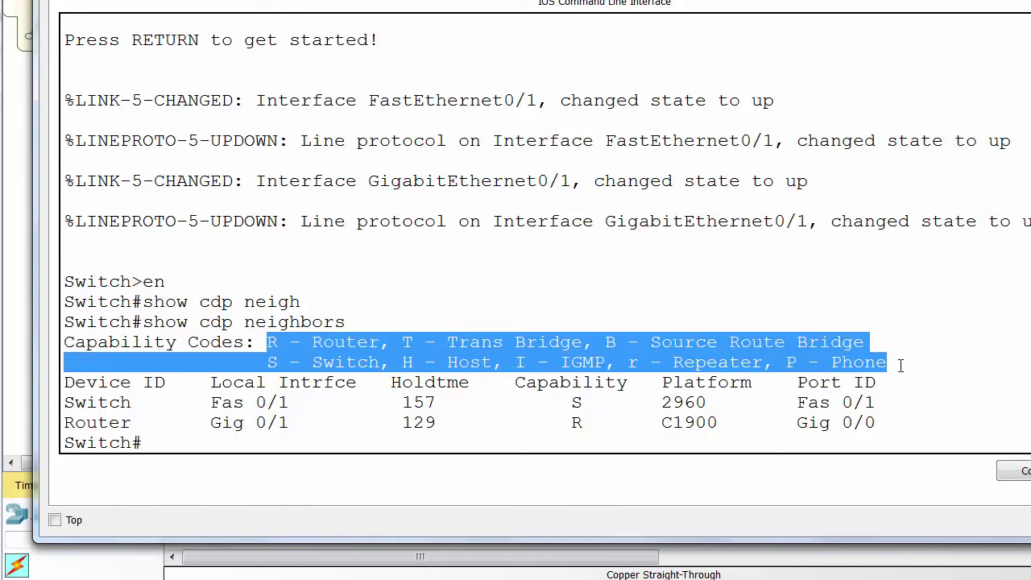
left_click_drag(64, 390, 889, 383)
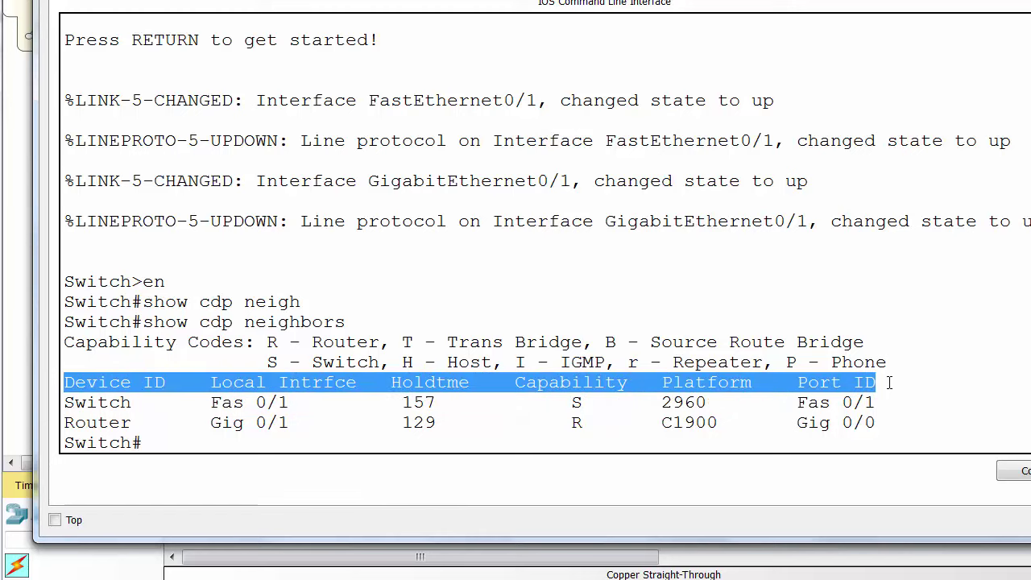
left_click_drag(64, 407, 899, 395)
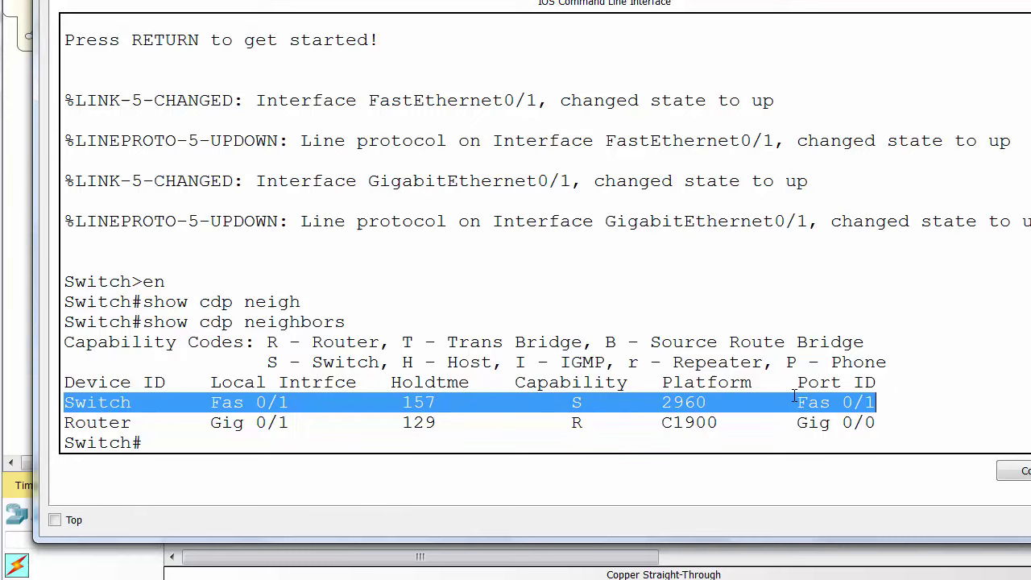
left_click(615, 566)
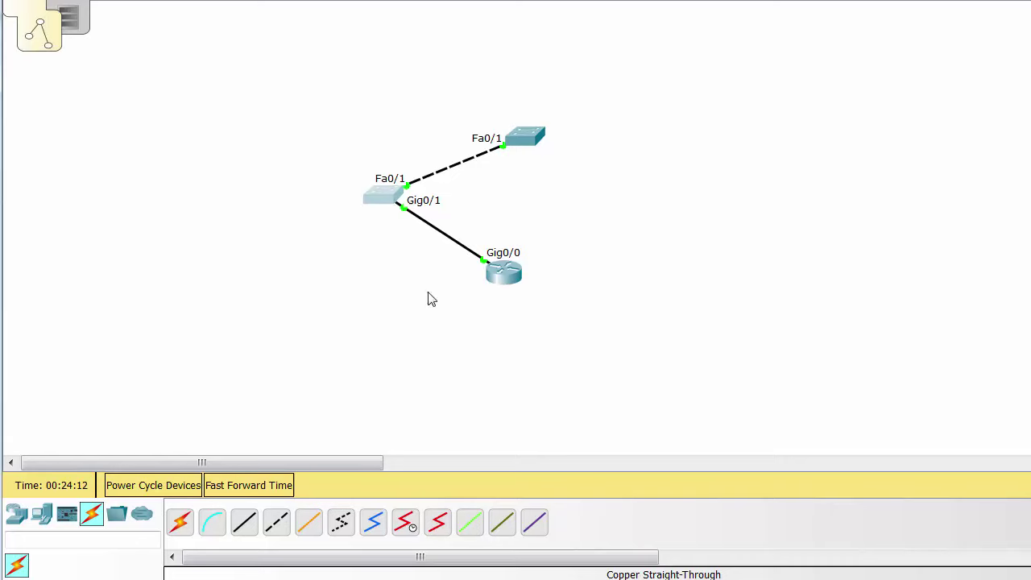
left_click(391, 191)
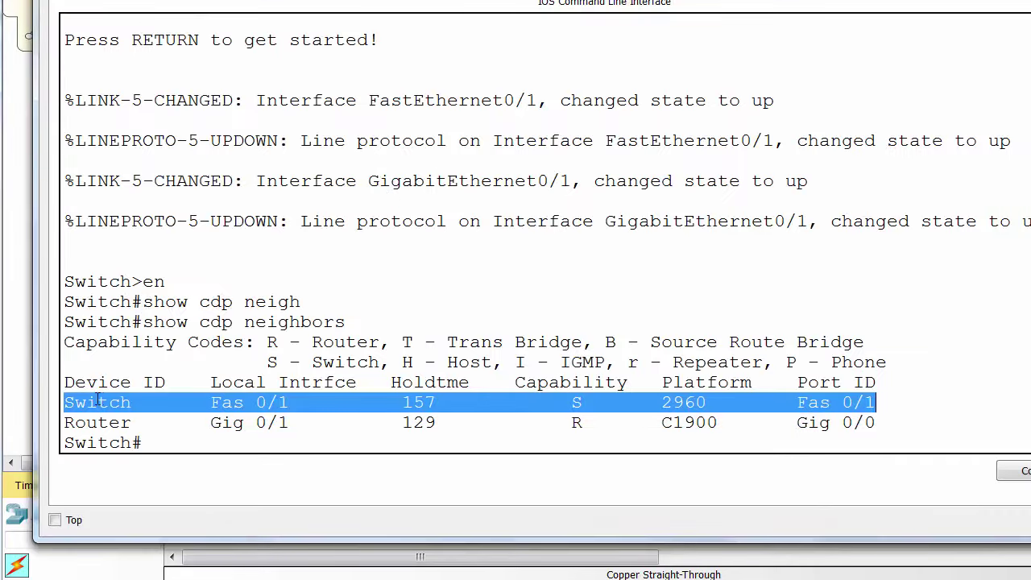
left_click_drag(69, 422, 890, 423)
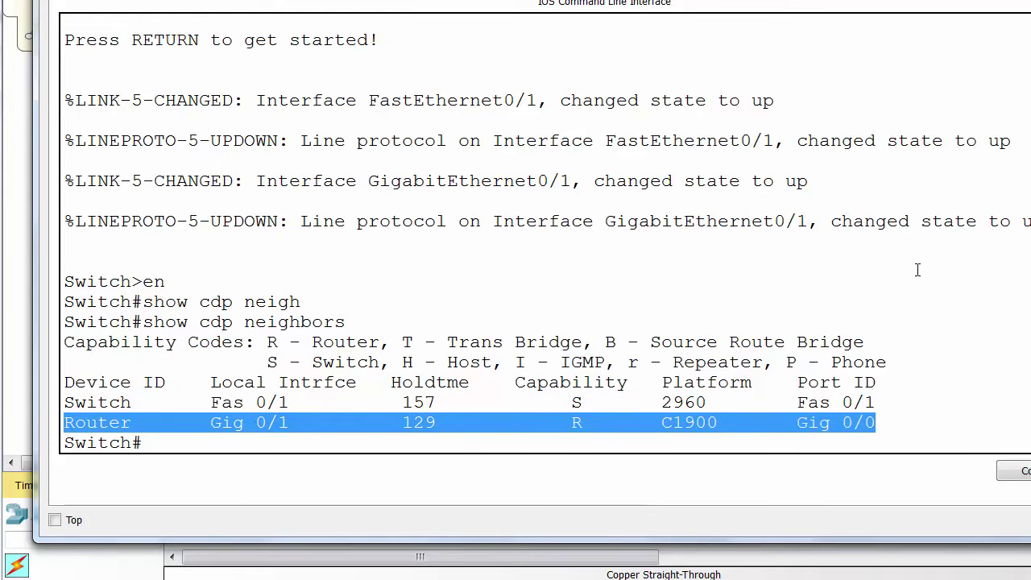
left_click(507, 210)
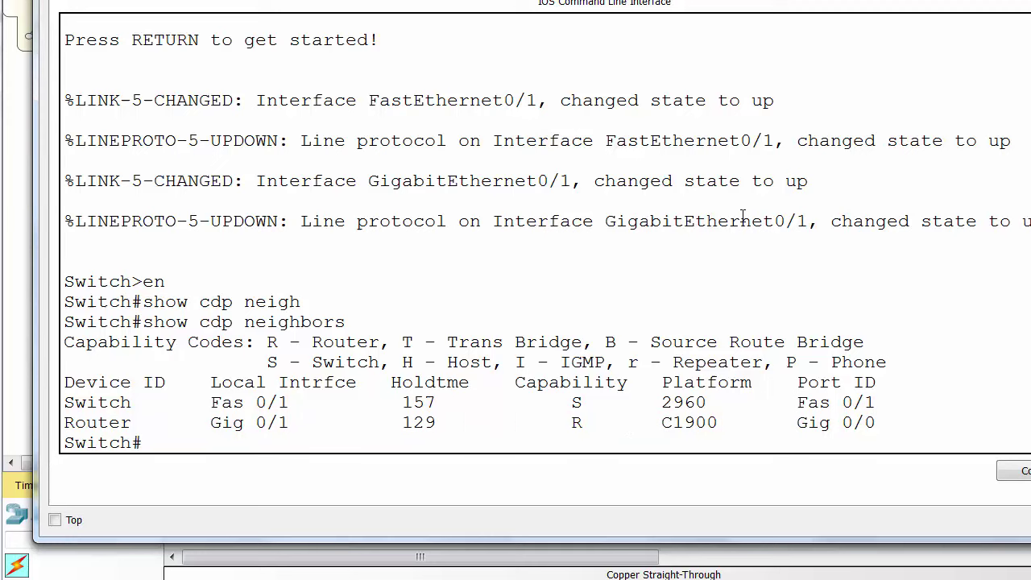
Run show cdp neighbors detail on the switch using Tab completion
key("Return")
type("show c")
type("dp")
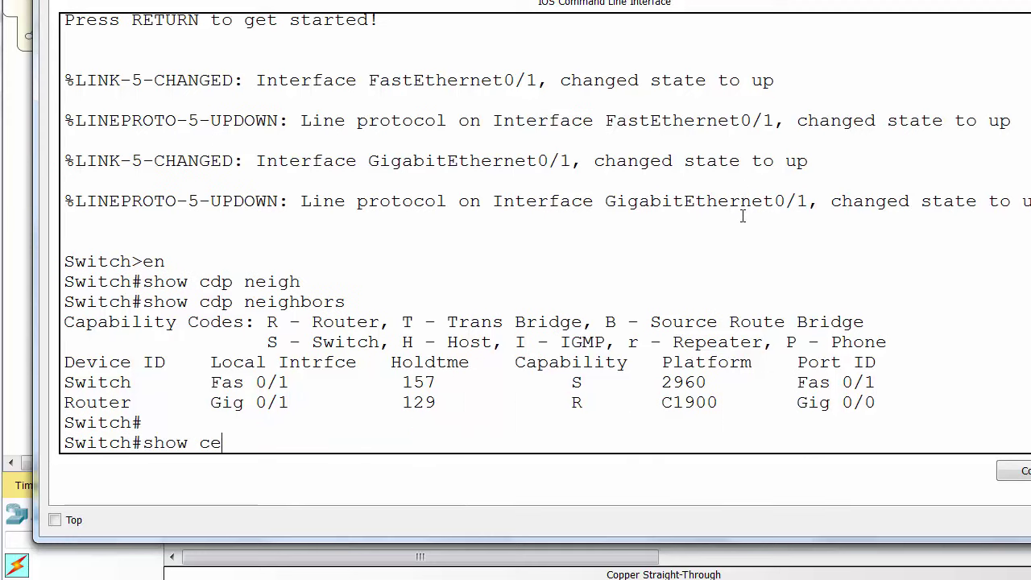
type(" nei")
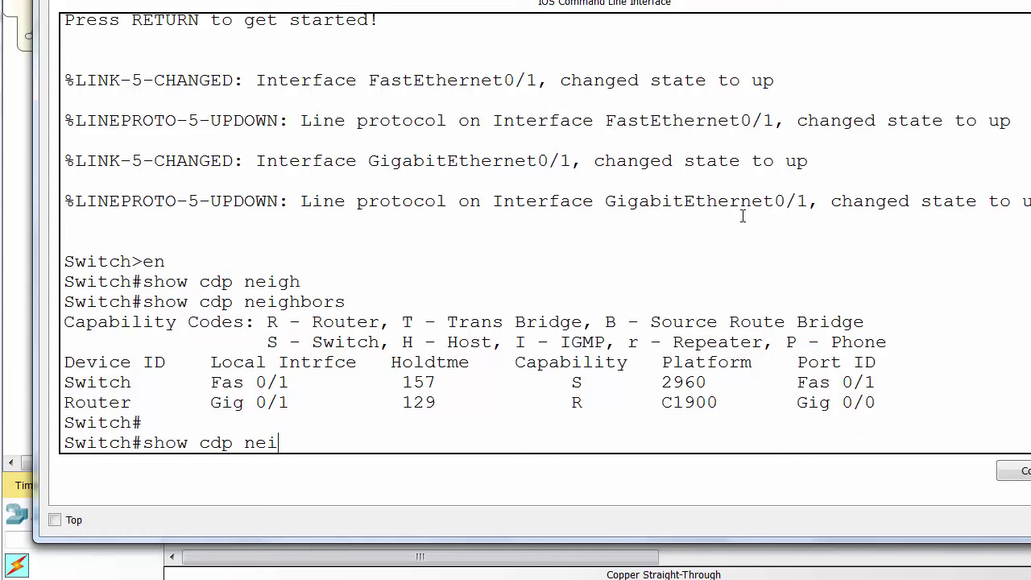
key("Tab")
type("det")
key("Tab")
key("Return")
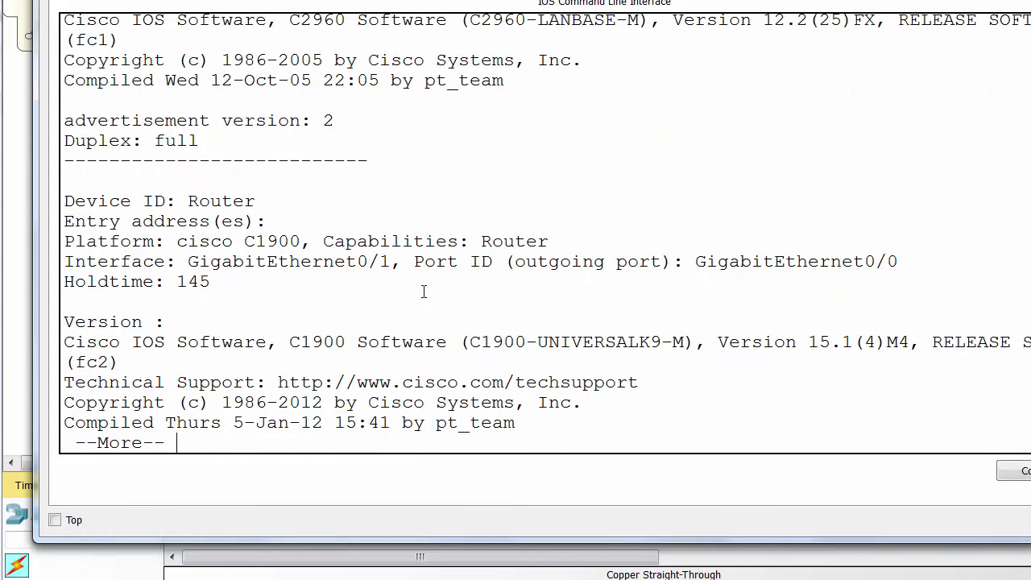
scroll(423, 292, "up", 4)
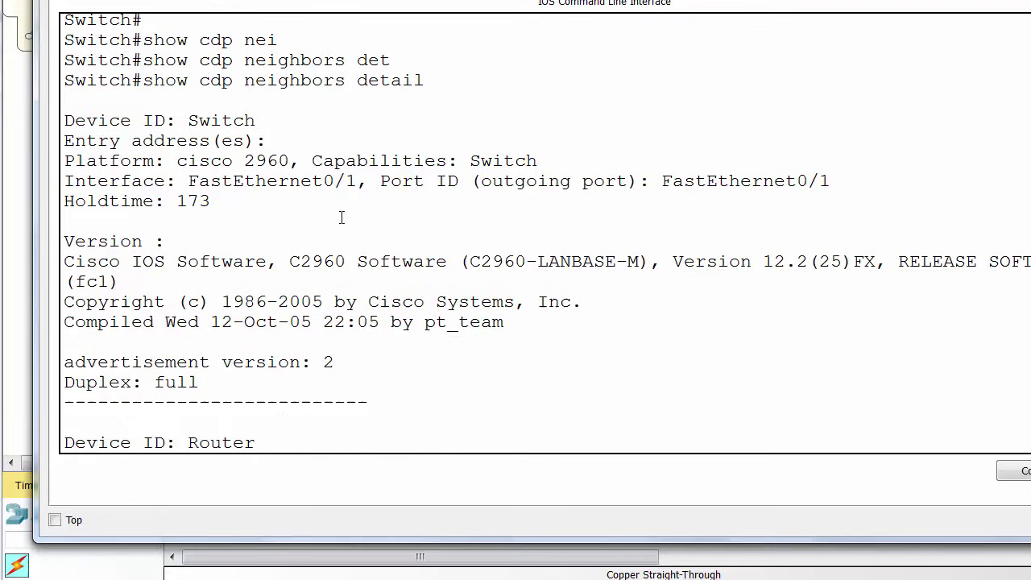
left_click_drag(437, 79, 264, 170)
scroll(100, 89, "down", 1)
left_click(100, 90)
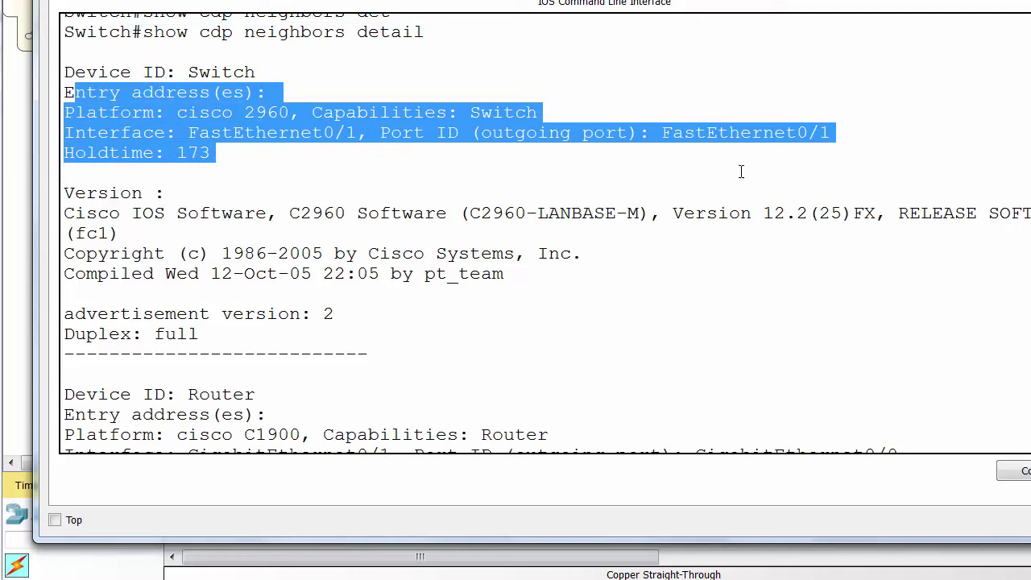
Review the 2960 switch entry's platform, interface, holdtime, version and duplex details
left_click_drag(742, 172, 329, 161)
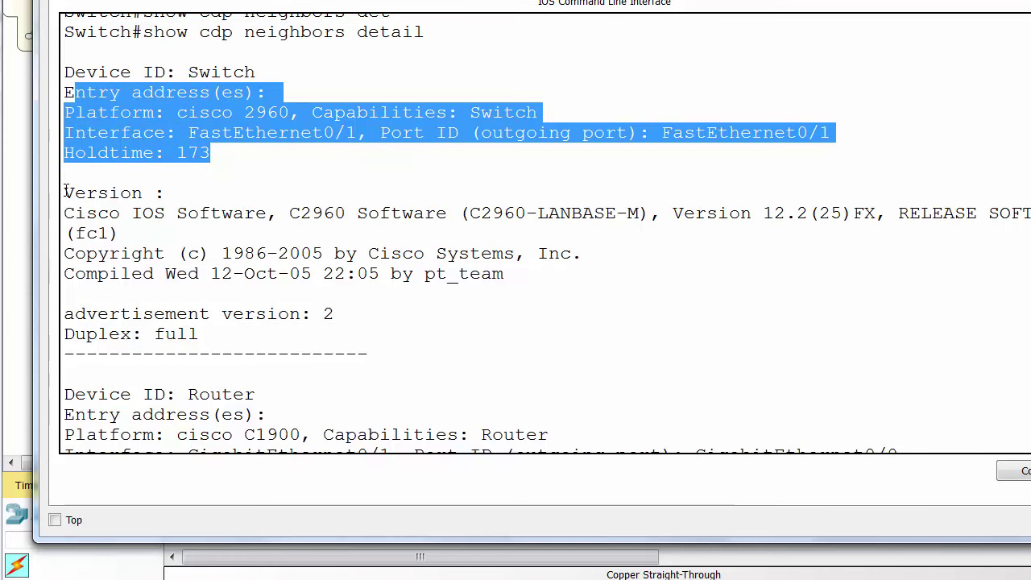
left_click_drag(65, 191, 553, 282)
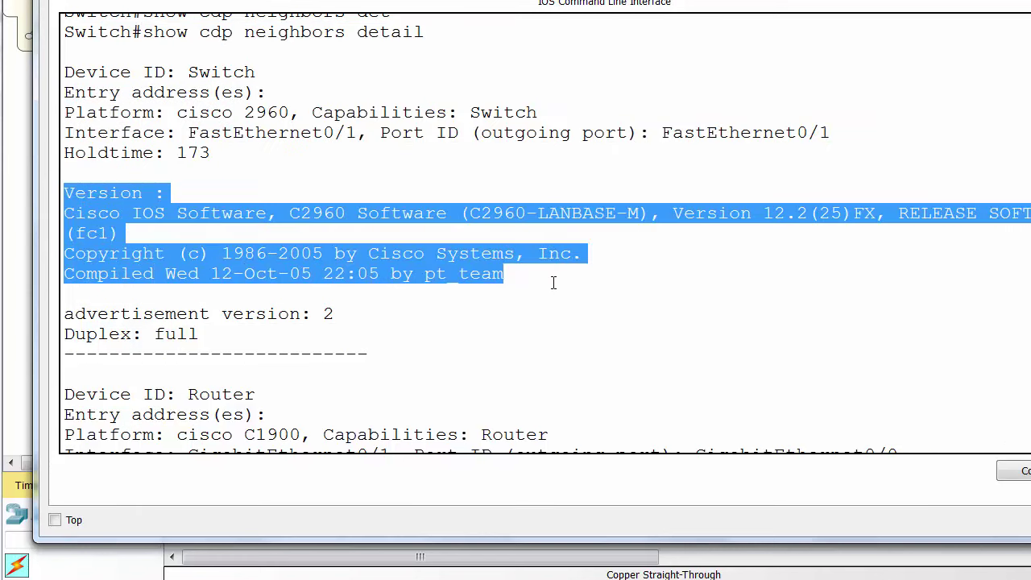
scroll(553, 282, "down", 4)
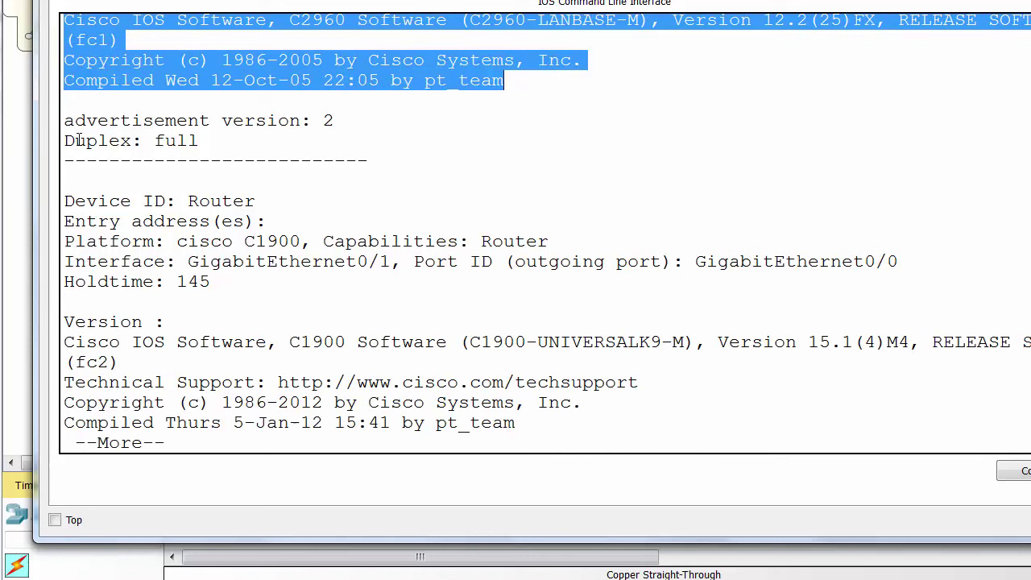
left_click_drag(74, 120, 246, 148)
left_click(114, 238)
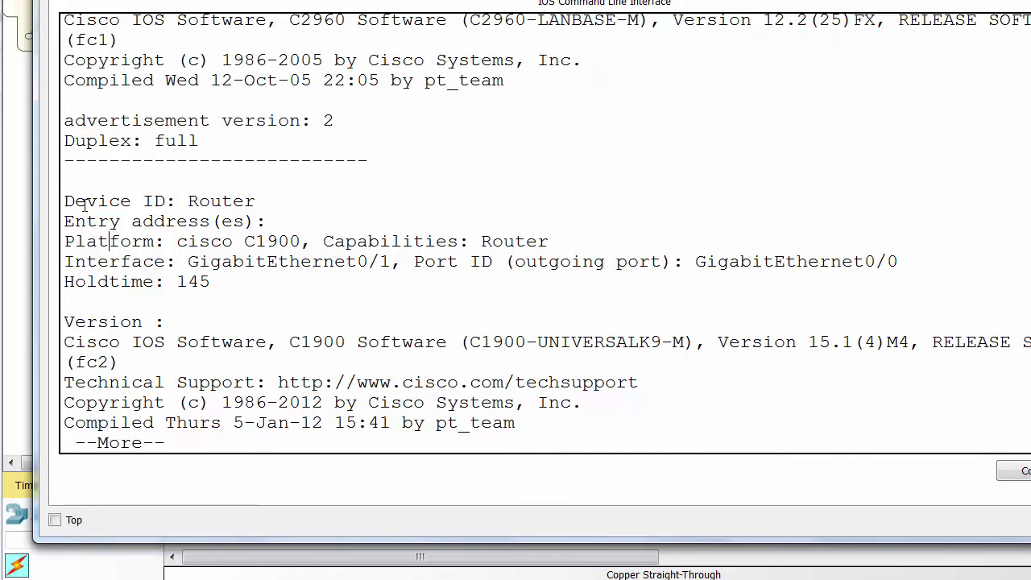
Page through the C1900 router entry: Gig0/0 port and IOS 15.1(4)M4 version
scroll(84, 205, "down", 1)
left_click_drag(65, 197, 251, 294)
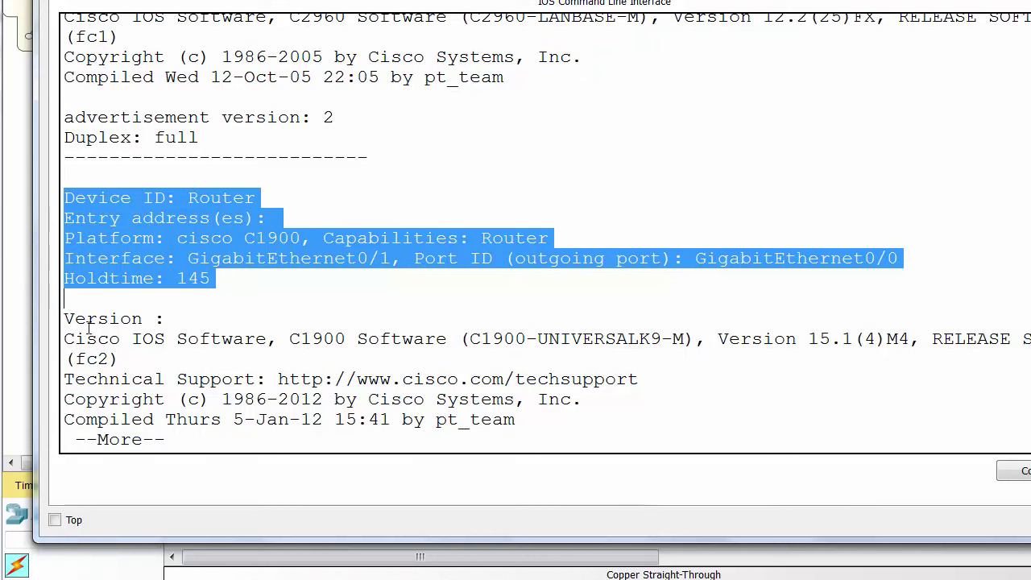
left_click_drag(85, 320, 396, 444)
key("space")
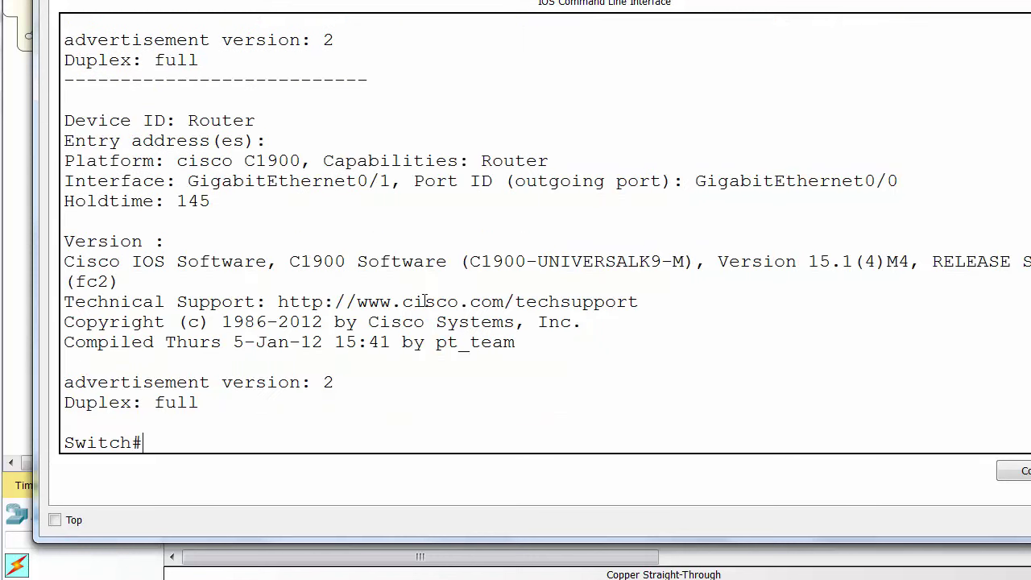
left_click_drag(231, 416, 57, 245)
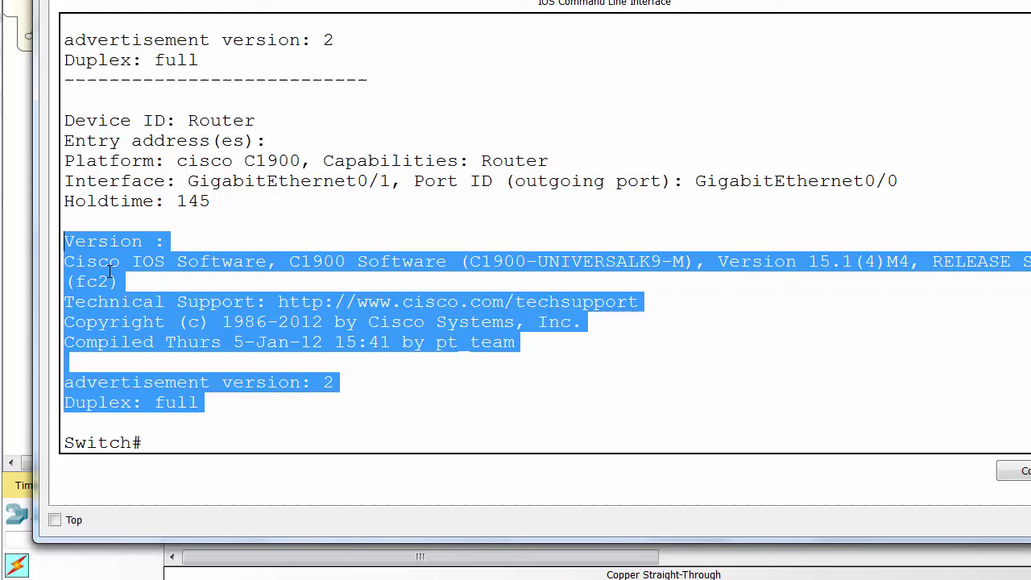
left_click(302, 435)
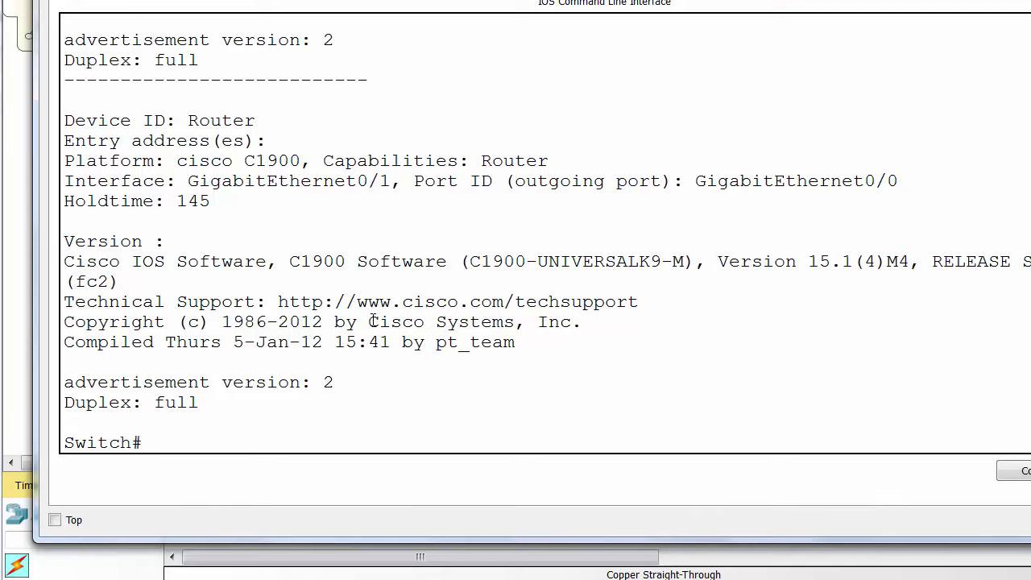
Run show cdp interface f0/1, showing it up with 60-second updates and 180-second holdtime
type("show cdp")
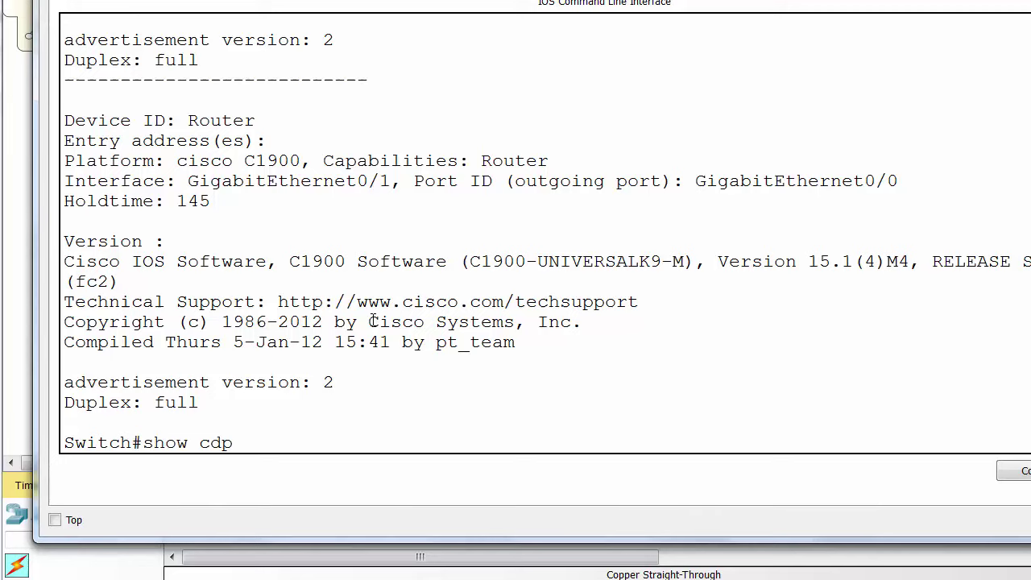
type(" ?inter")
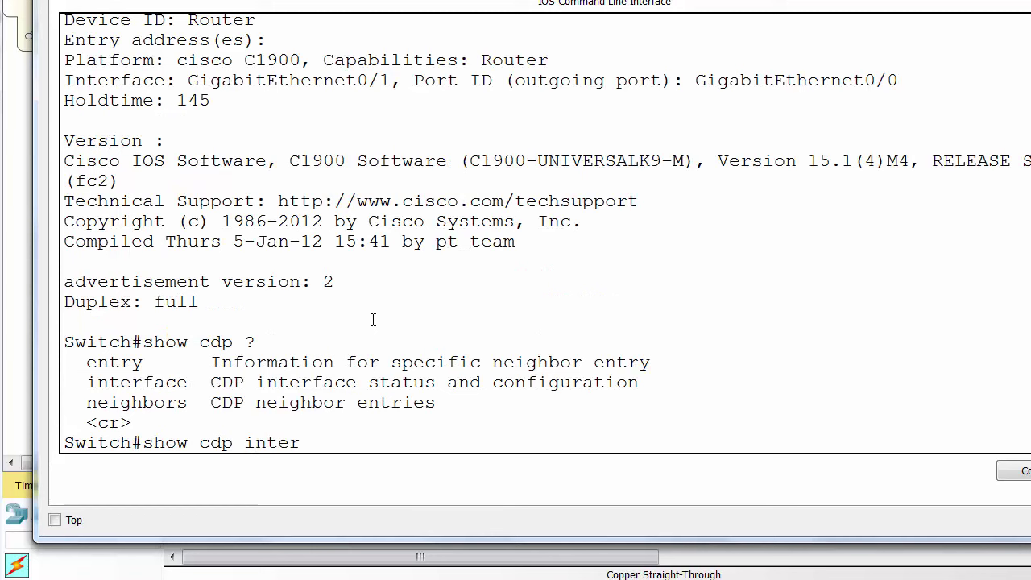
type("face ?")
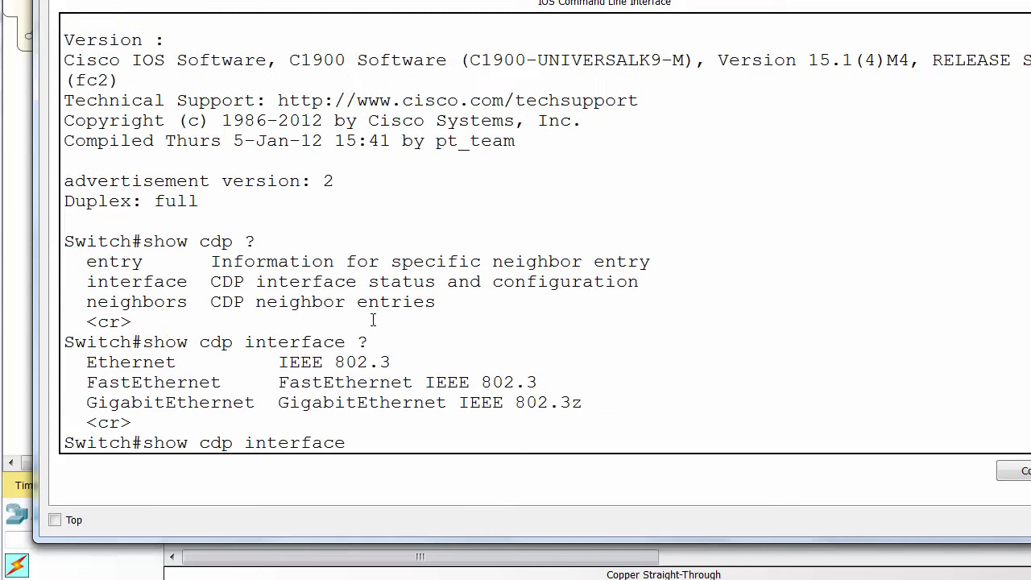
type("f0/0")
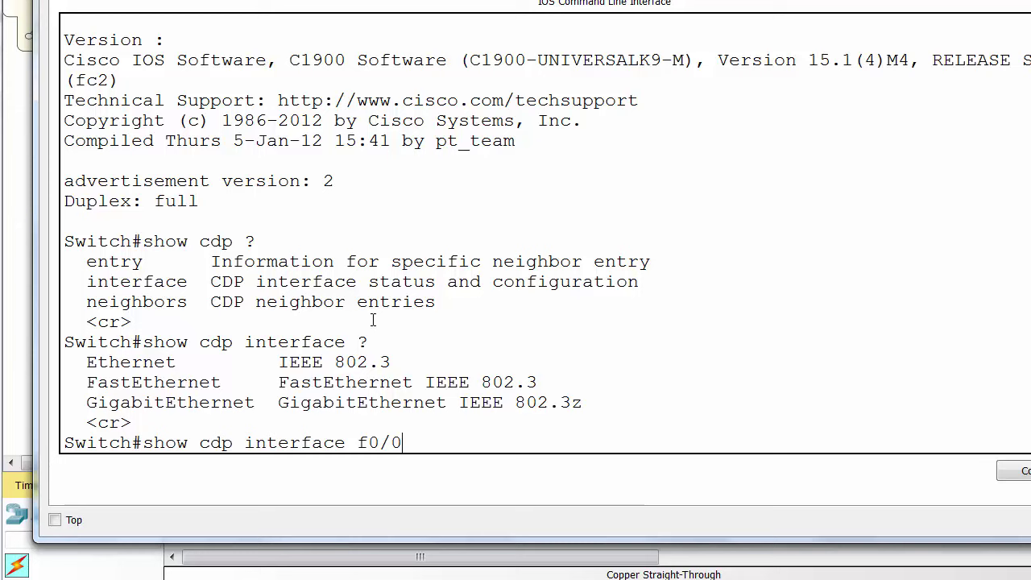
key("Return")
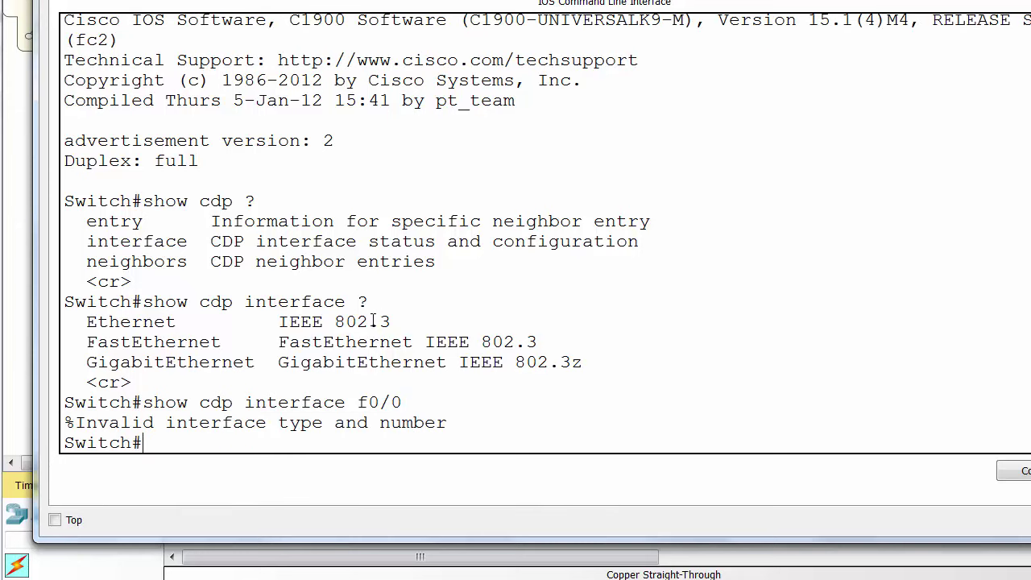
key("Up")
key("BackSpace")
type("1")
key("Return")
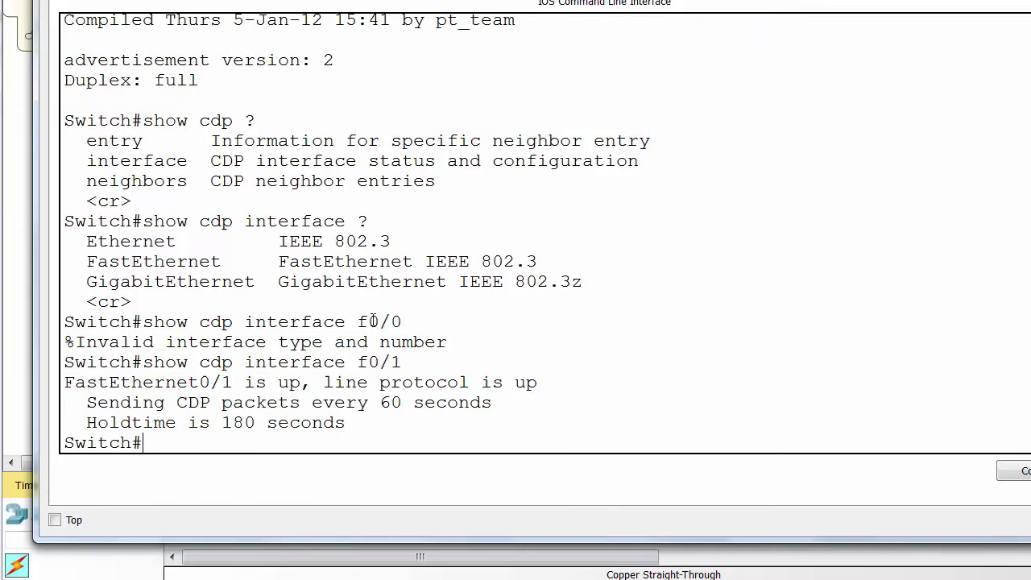
left_click_drag(65, 361, 386, 444)
left_click(744, 345)
key("Return")
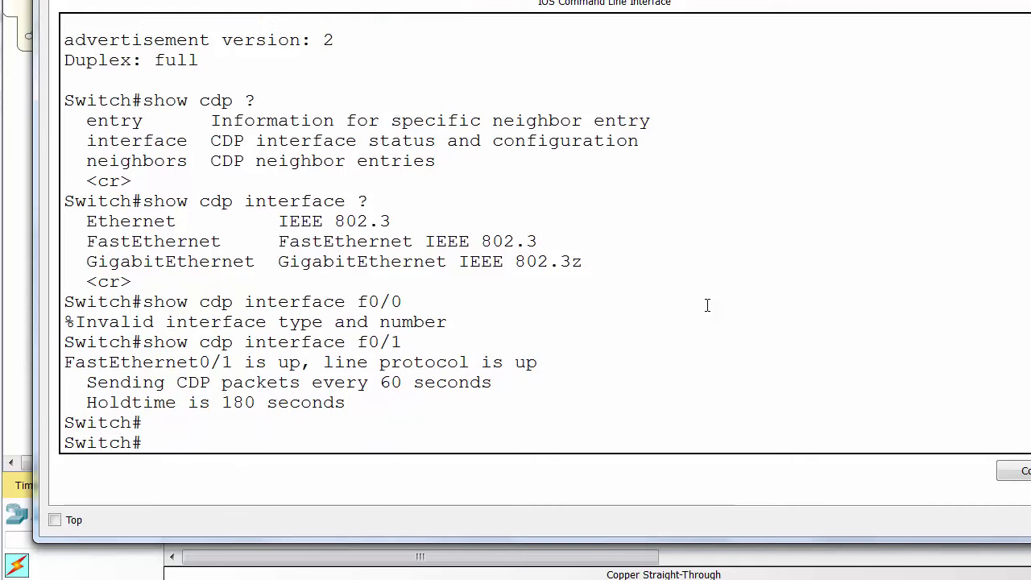
type("con")
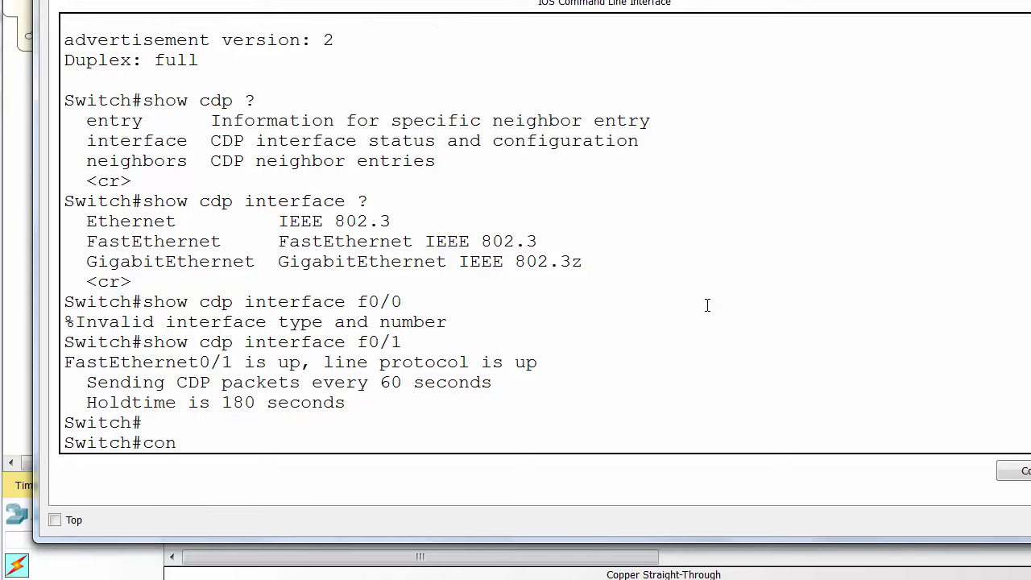
Disable CDP on the router's GigabitEthernet0/0 and leave configuration mode with end
left_click(979, 560)
left_click(499, 273)
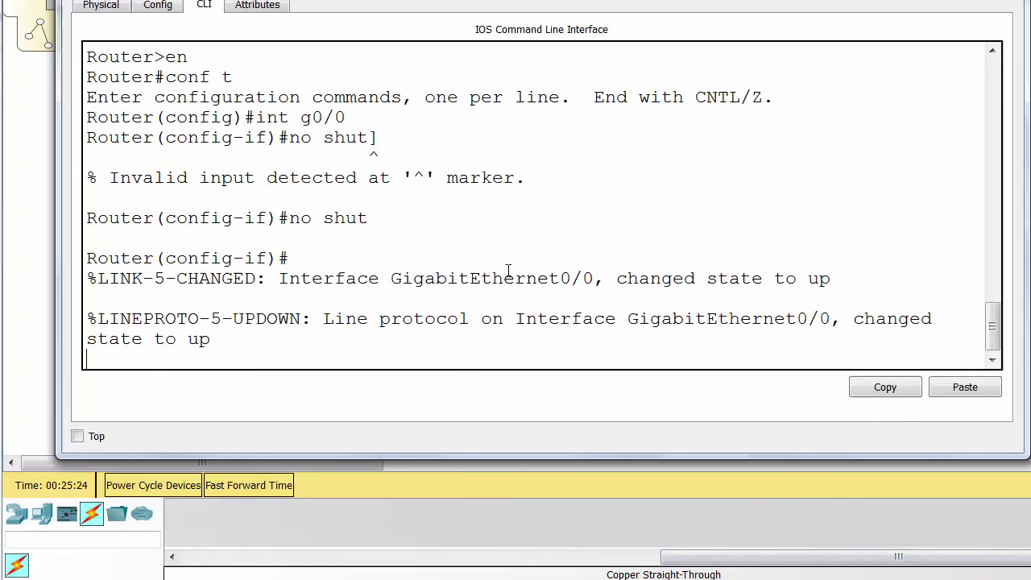
key("Return")
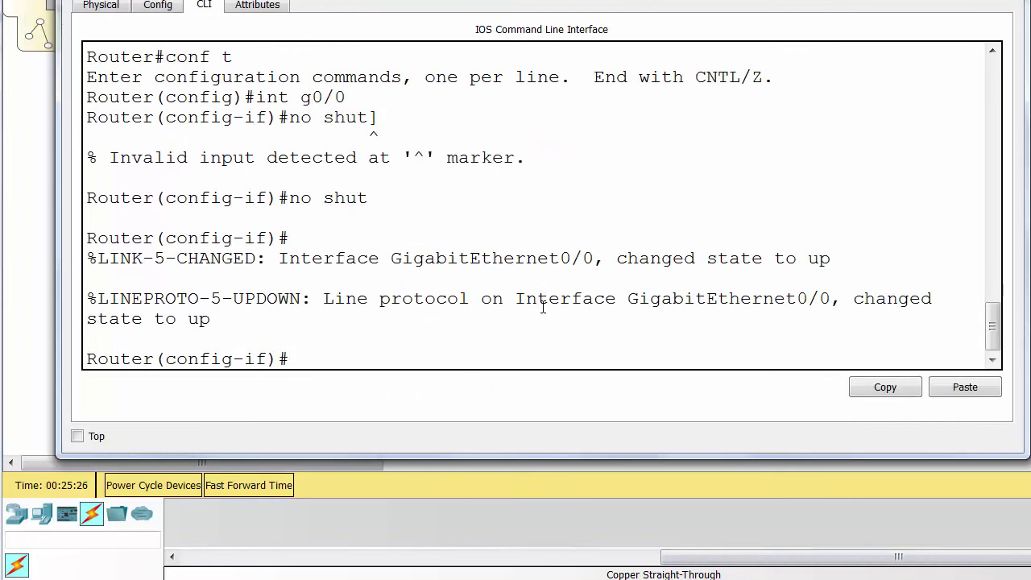
type("no d")
type("dp ?")
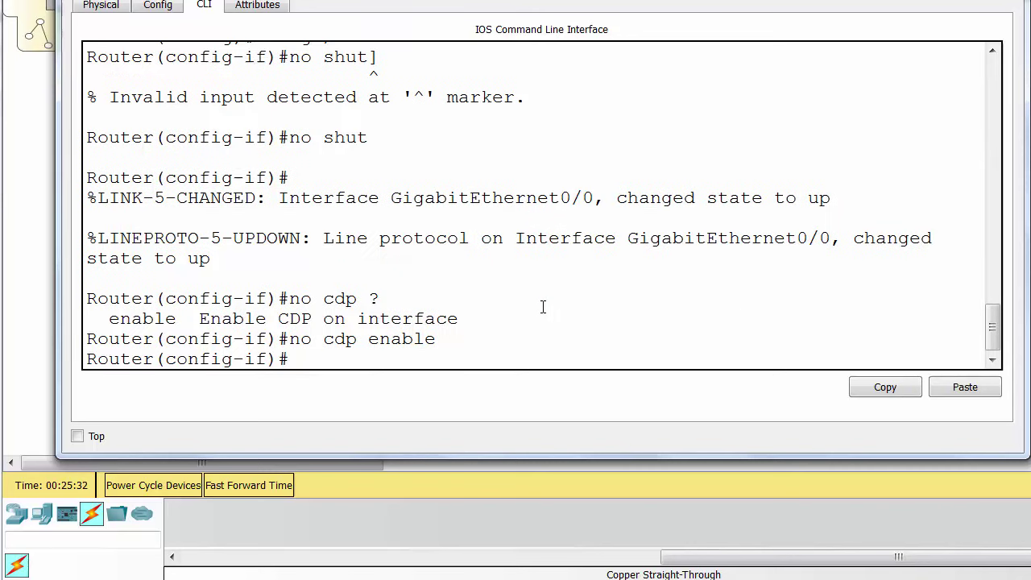
type("end")
key("Return")
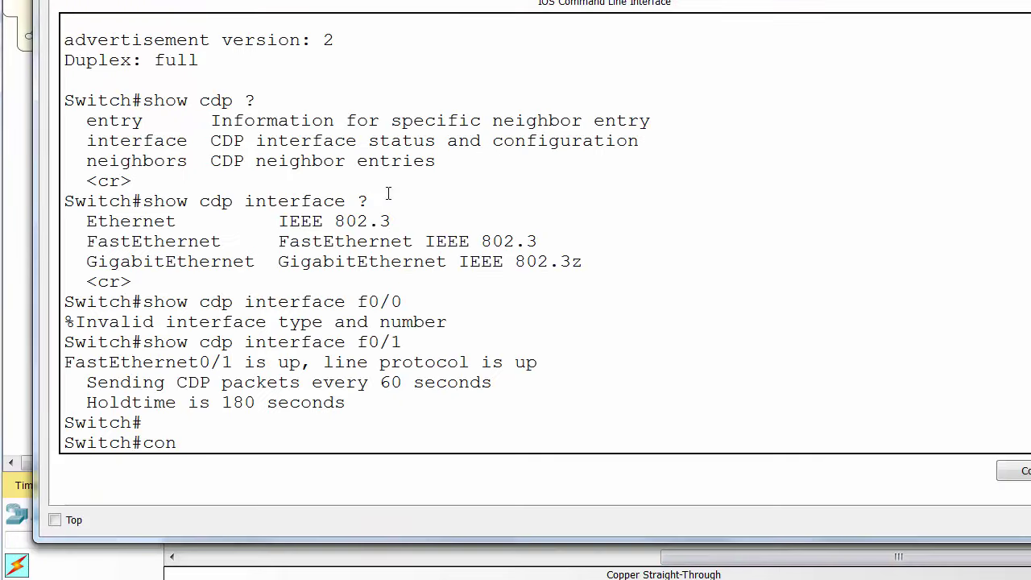
List the switch's CDP neighbours with show cdp nei
key("Return")
key("Return")
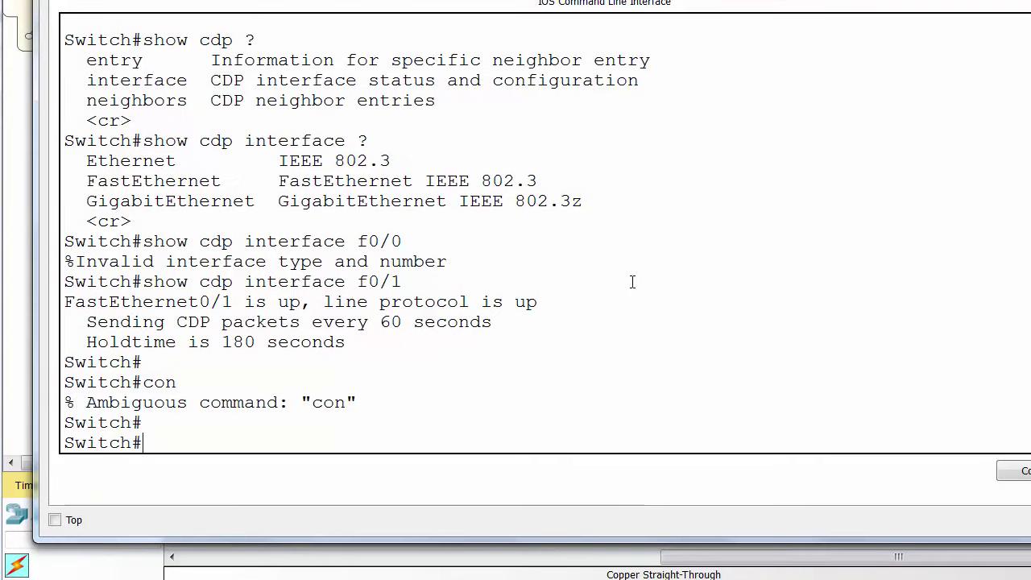
type("show cd")
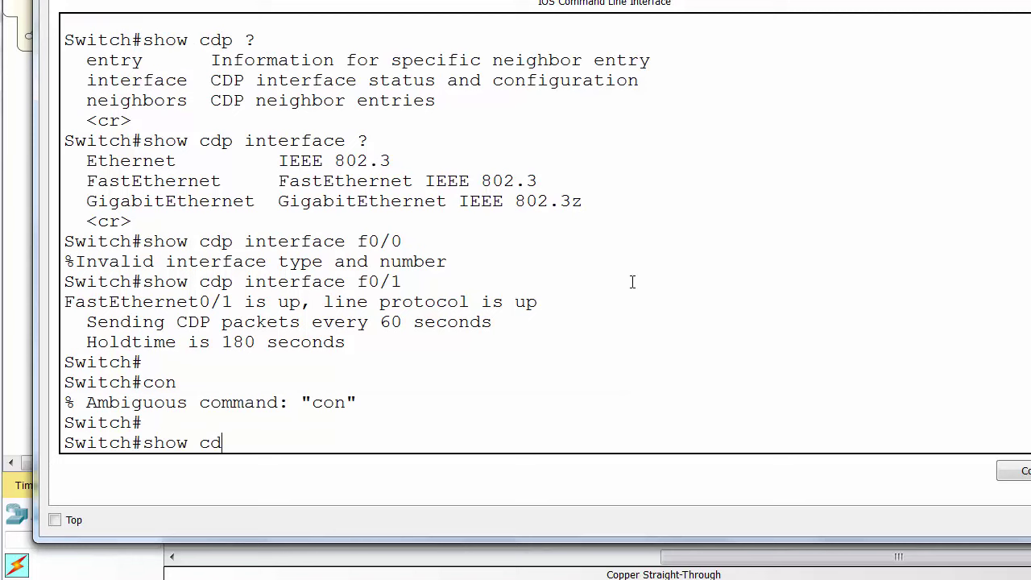
type("p nei")
key("Return")
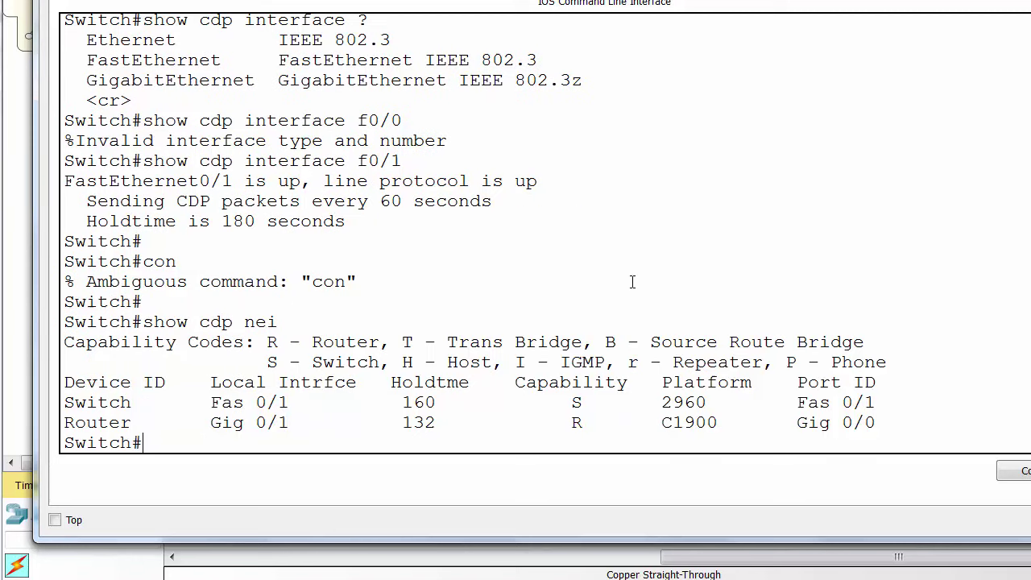
Clear the switch's CDP table and re-run show cdp nei four times, finding it empty
type("clear cdp ?")
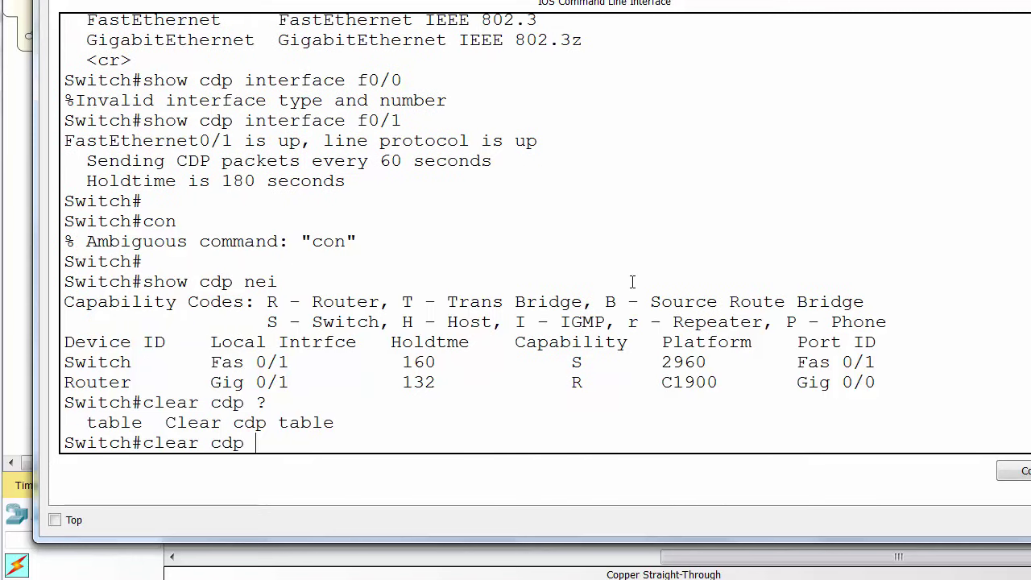
type("table")
key("Return")
key("Return")
key("Return")
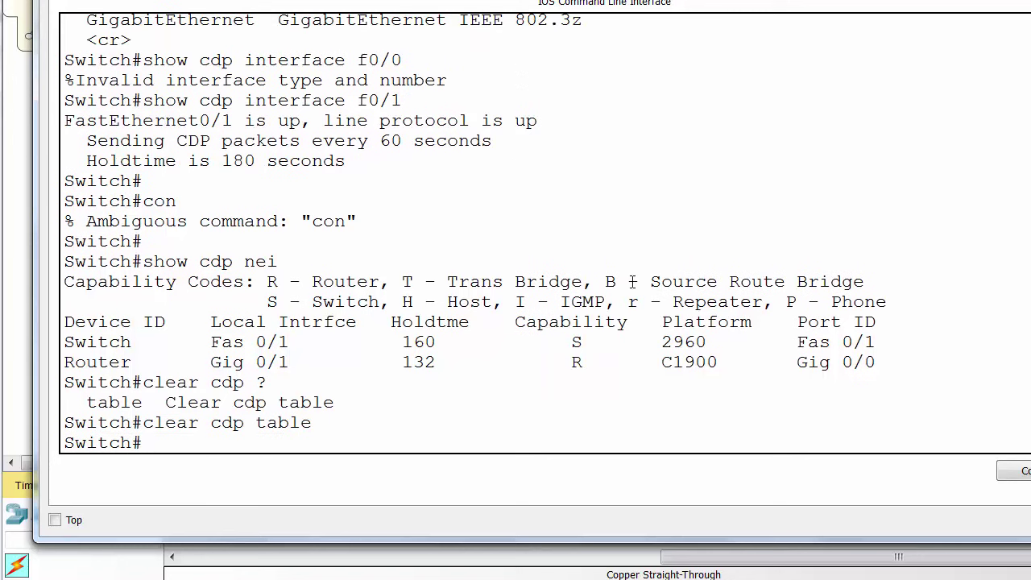
key("Up")
key("Up")
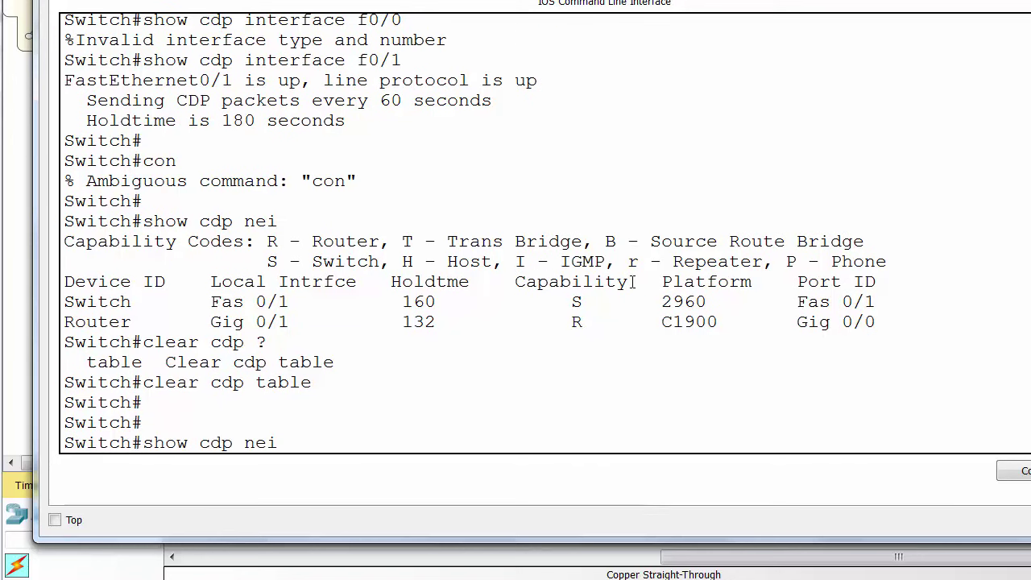
key("Return")
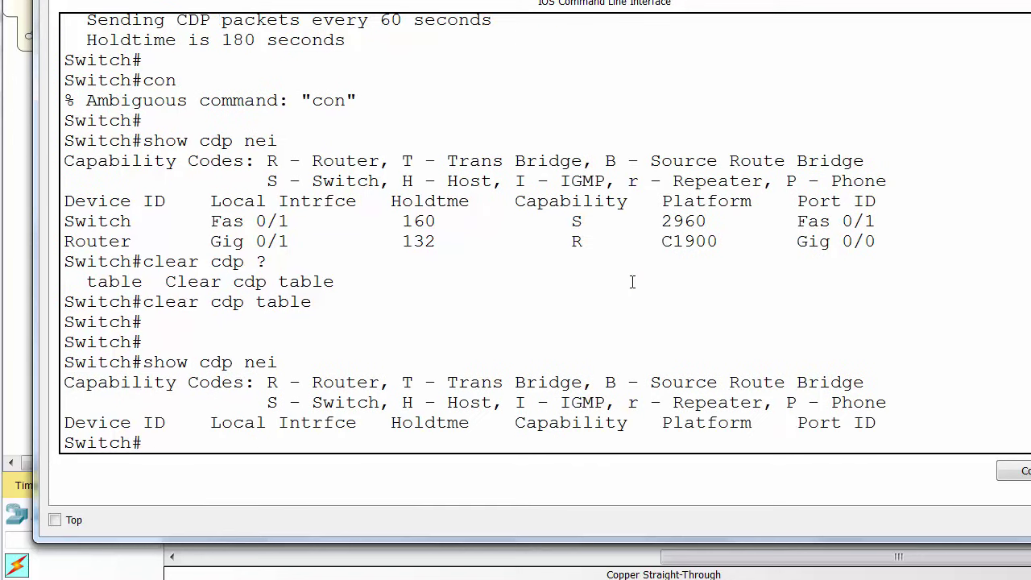
key("Up")
key("Return")
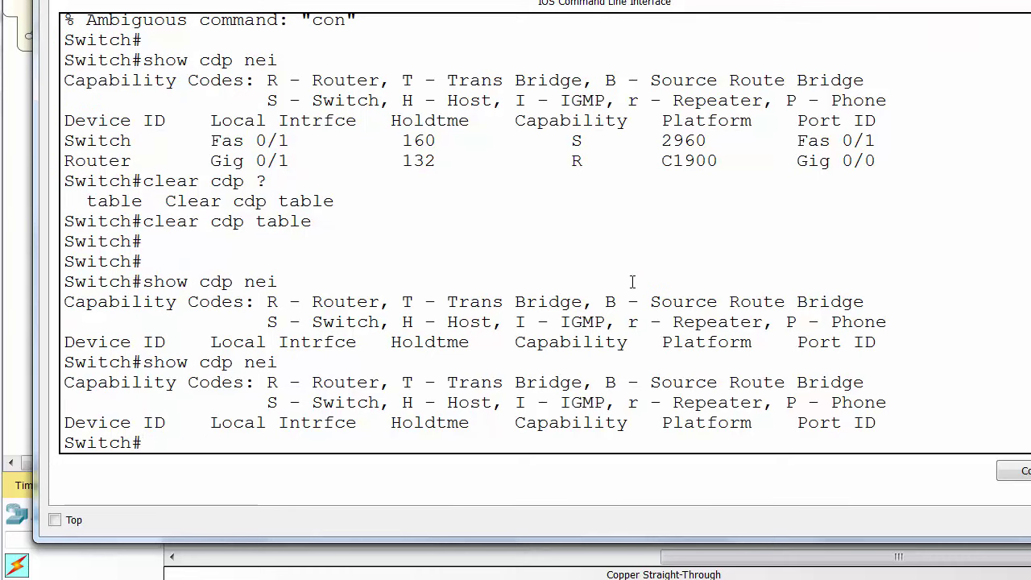
key("Up")
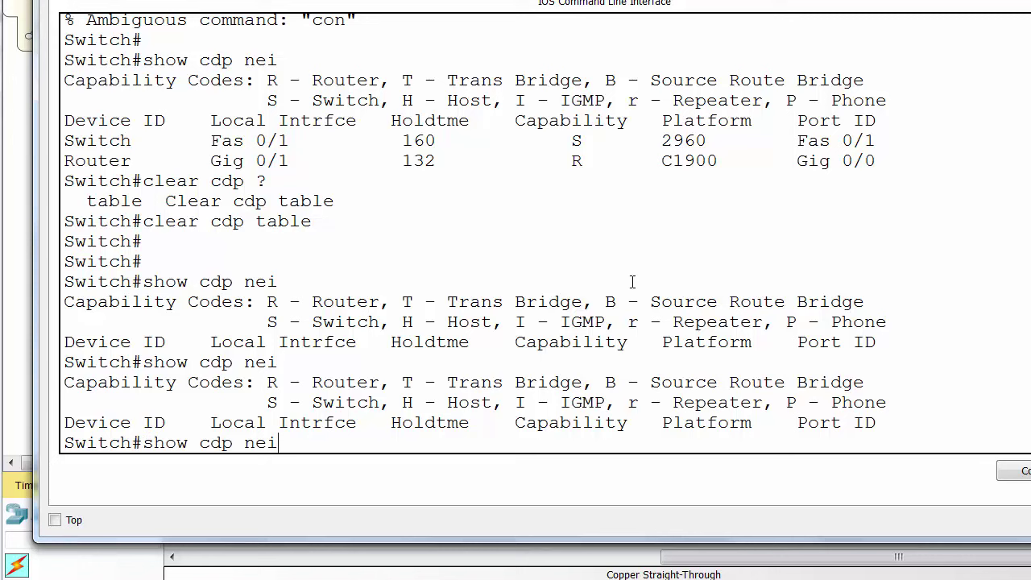
key("Return")
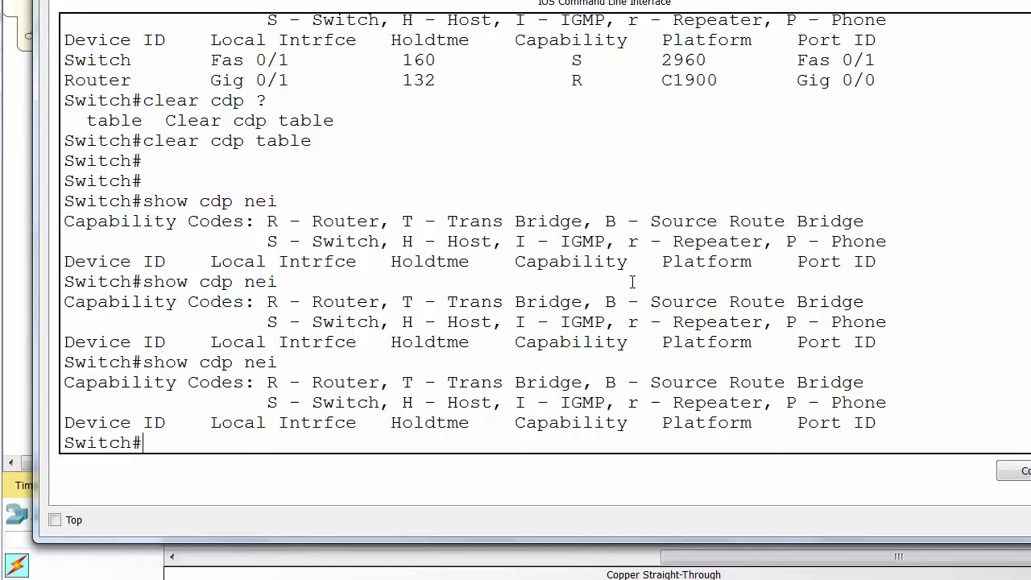
key("Up")
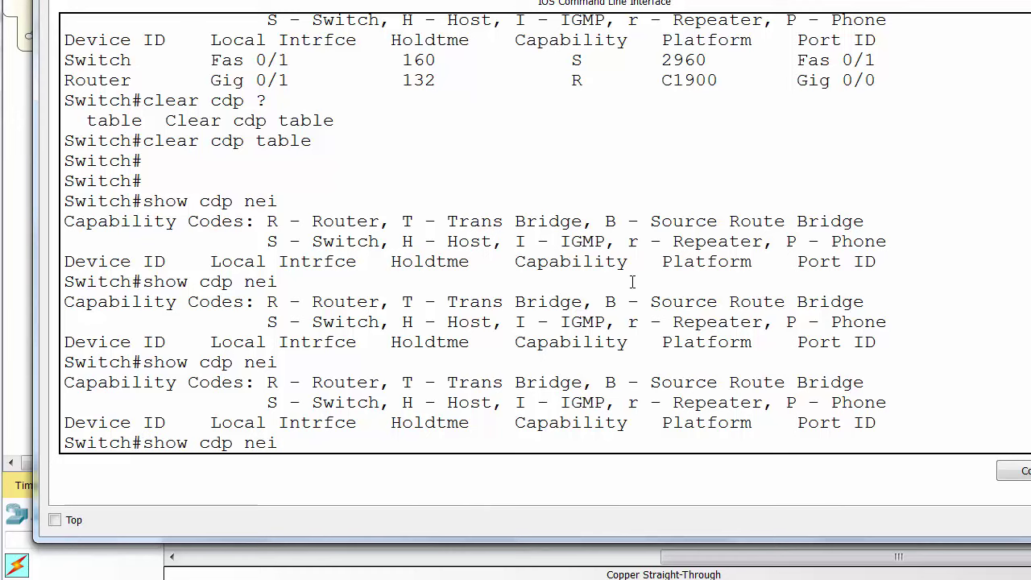
key("Return")
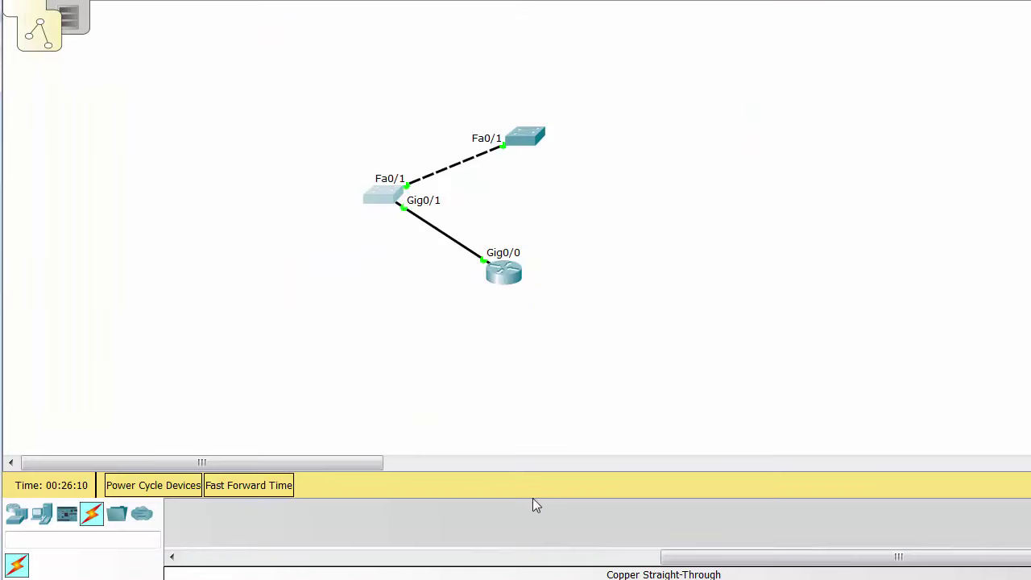
Recheck the switch's neighbour table and run show cdp int f0/1
left_click(378, 197)
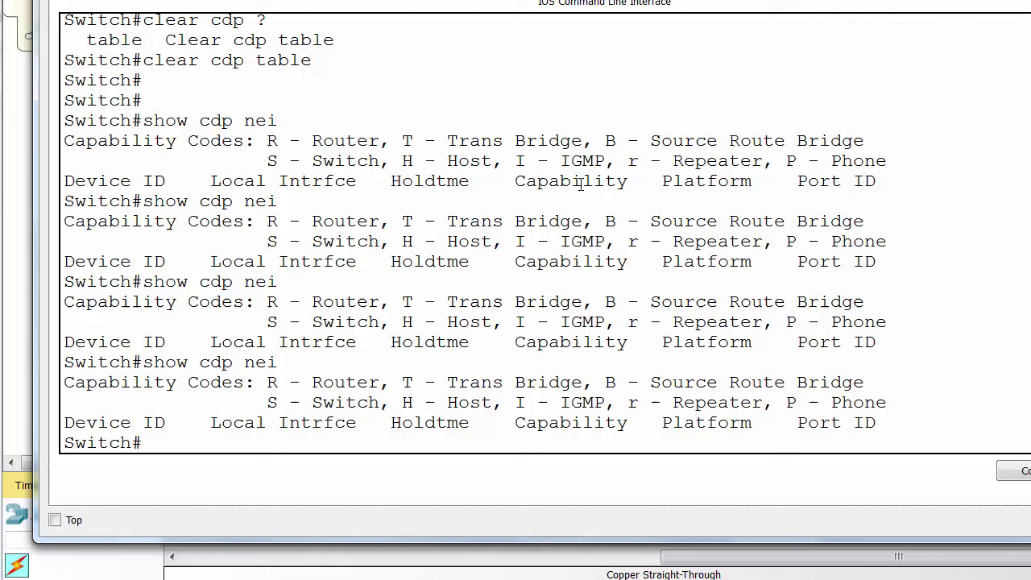
key("Return")
key("Up")
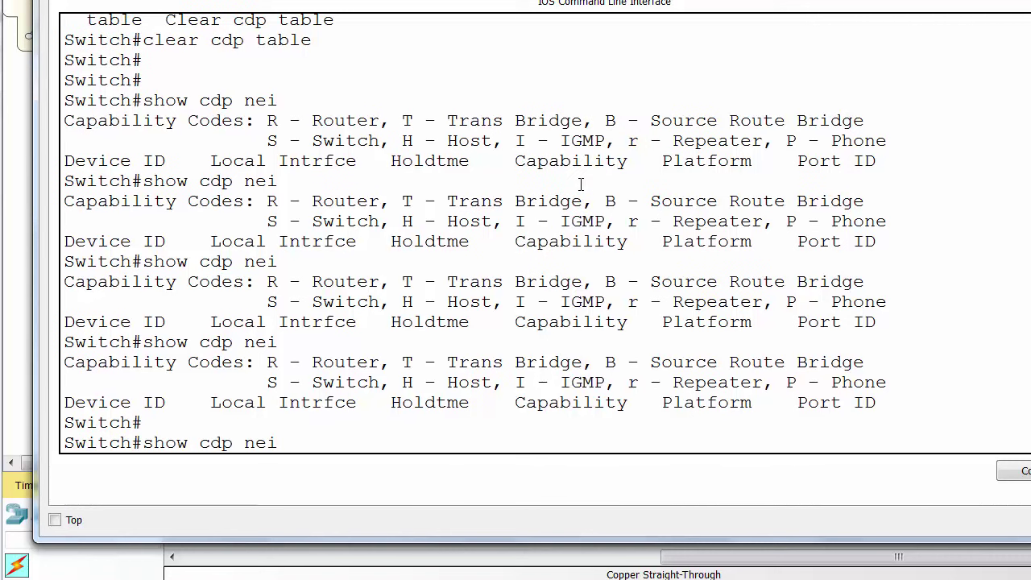
key("Return")
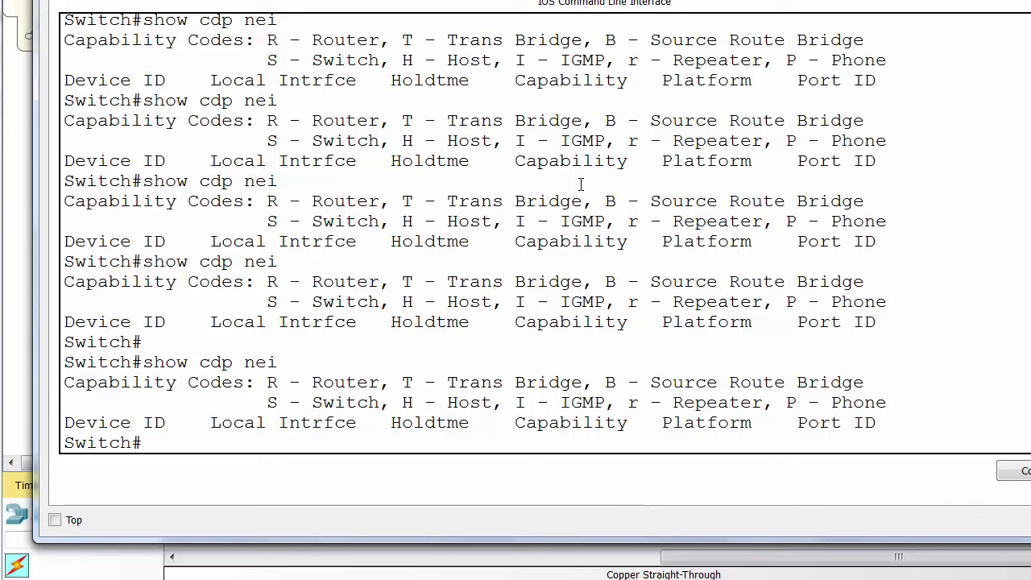
type("show cdp in")
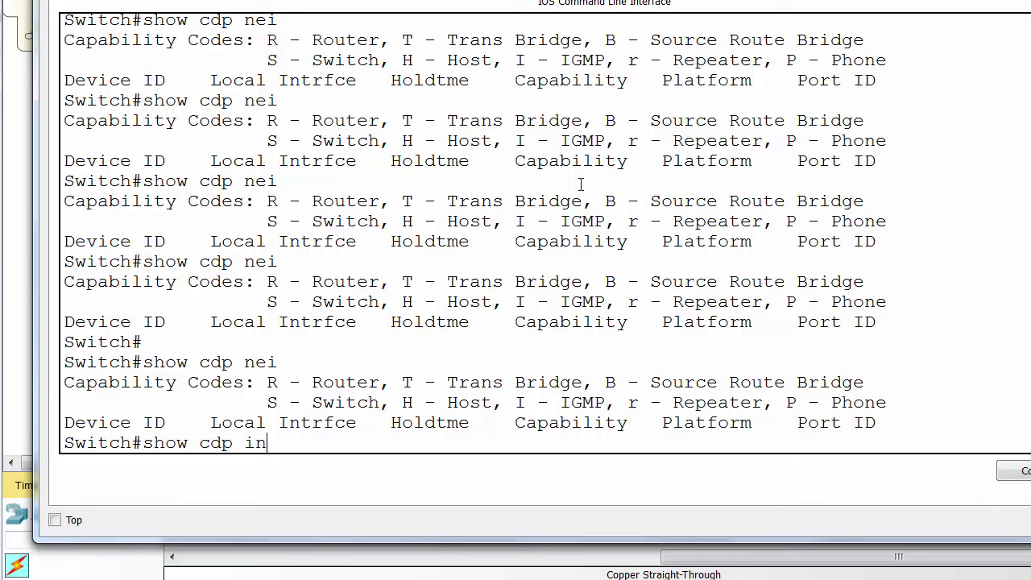
type("t f0/")
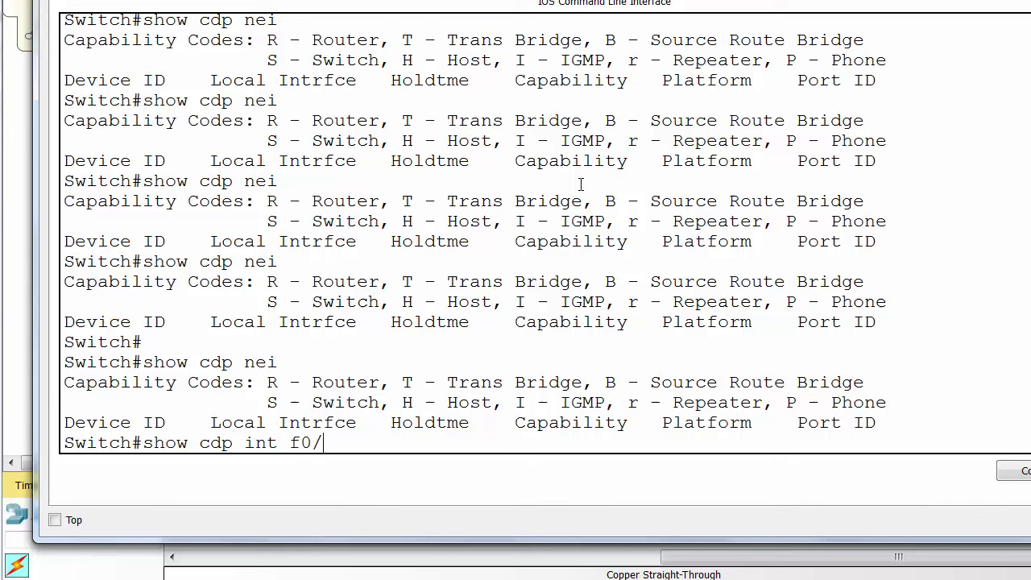
type("1")
key("Return")
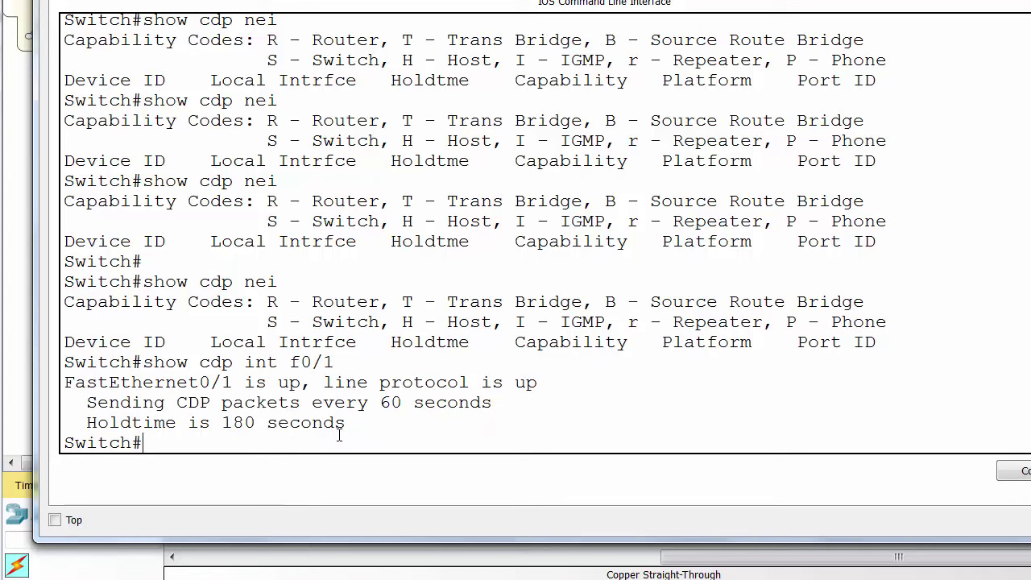
left_click_drag(345, 425, 66, 369)
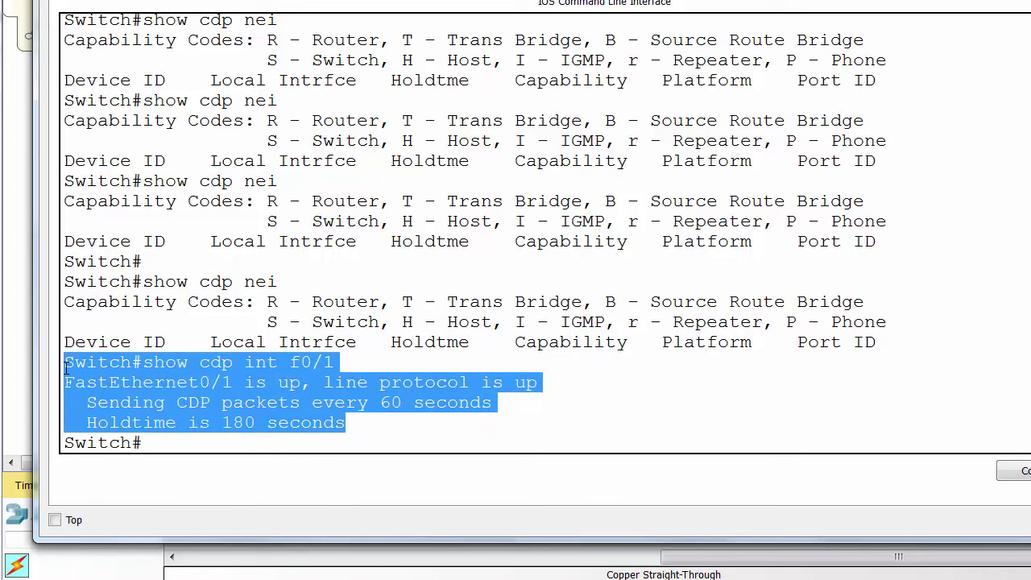
left_click(291, 380)
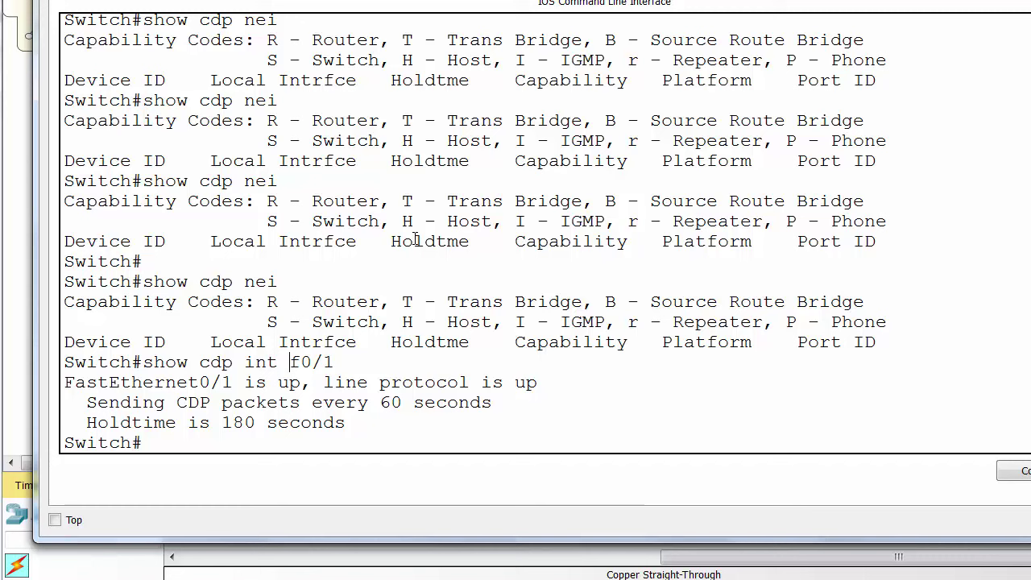
Re-list CDP neighbours, now showing the 2960 switch on Fas 0/1, holdtime 171
key("Return")
key("Up")
key("Up")
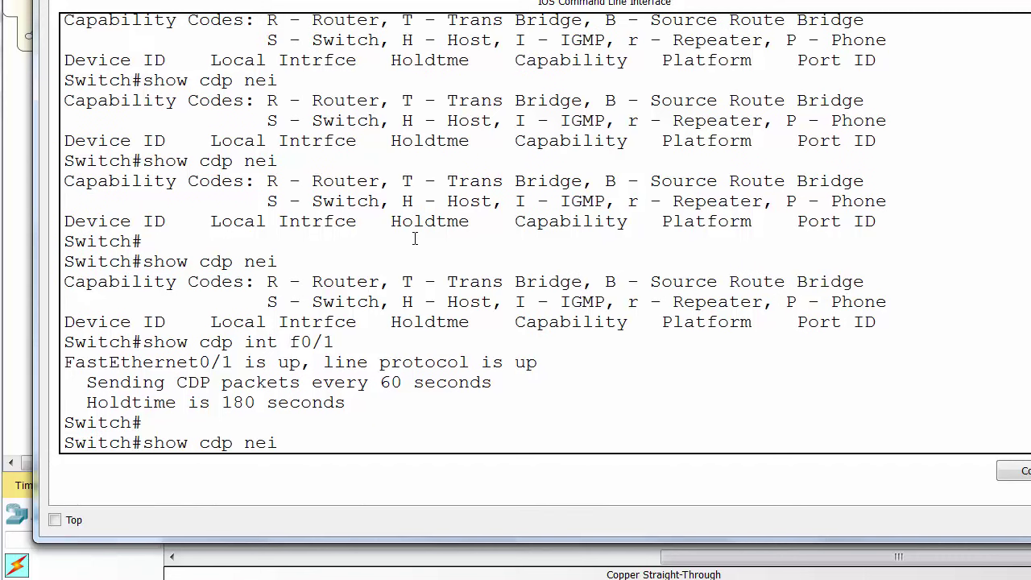
key("Return")
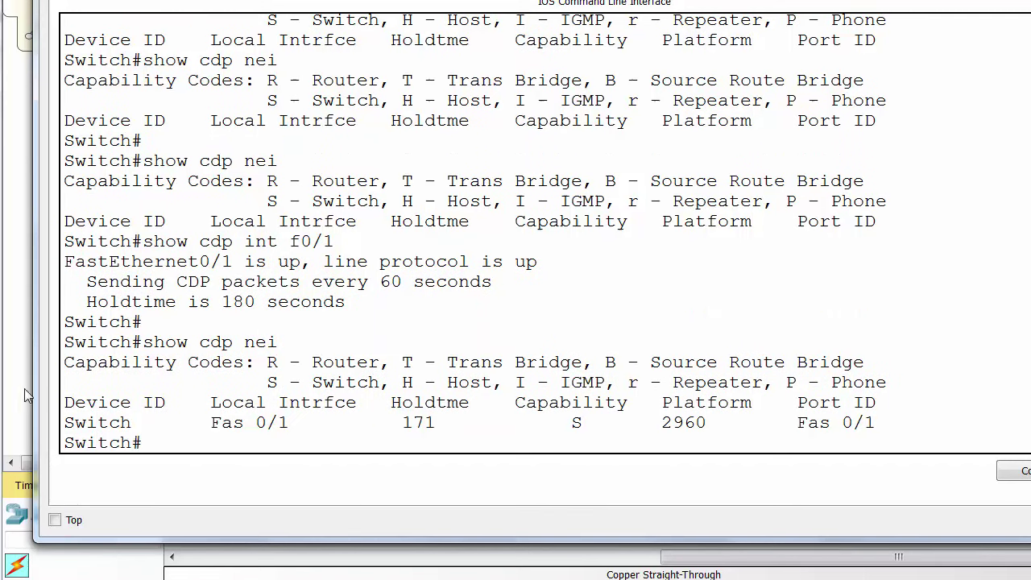
left_click_drag(65, 341, 909, 424)
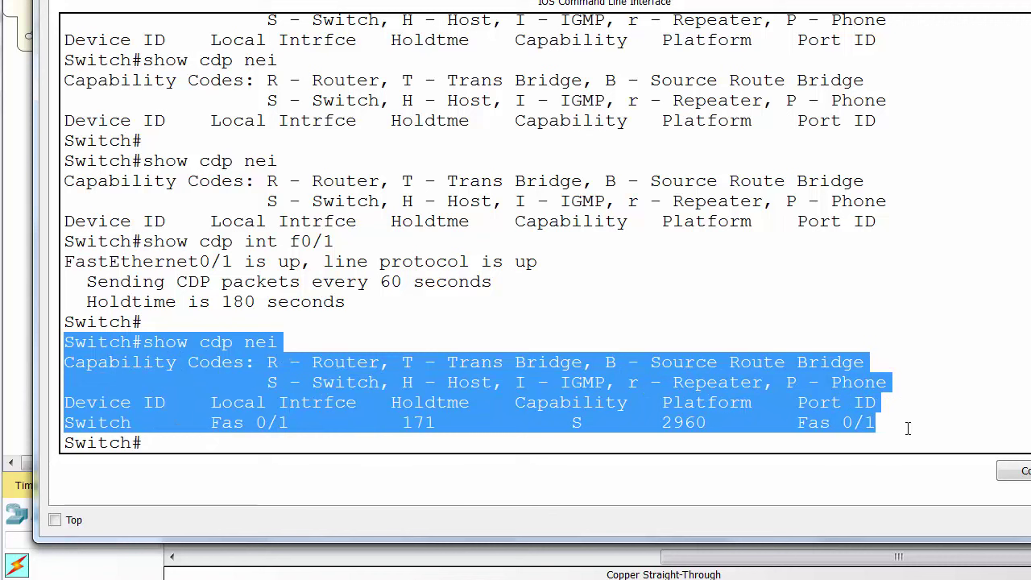
left_click(641, 324)
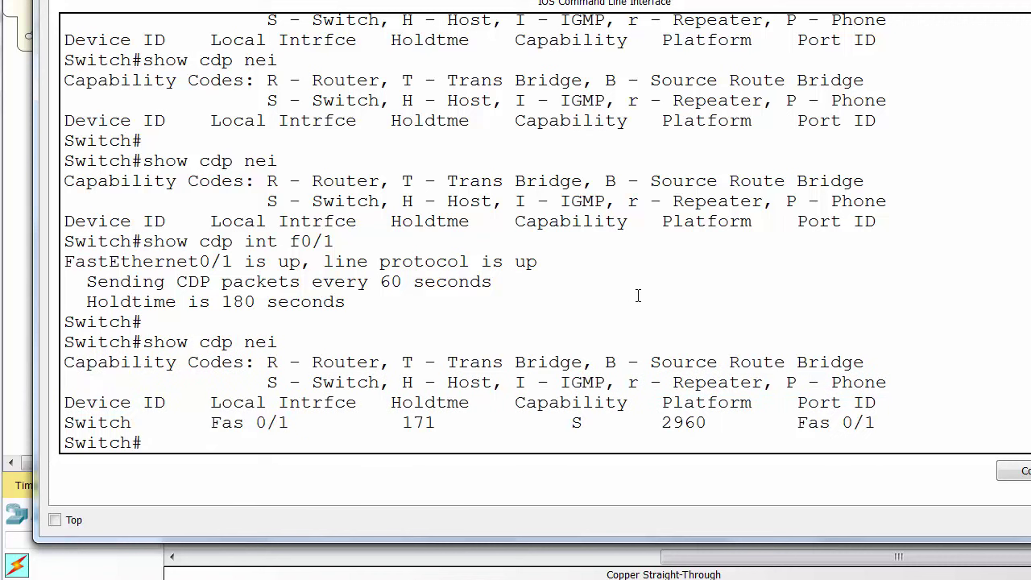
Disable CDP globally on the switch with no cdp run in global configuration
key("Return")
type("conf t")
key("Return")
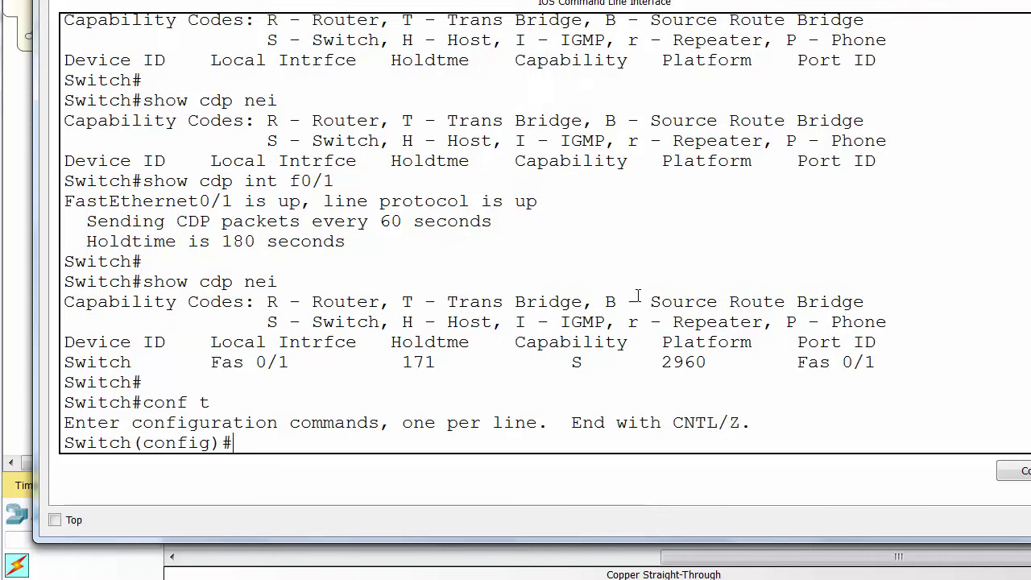
type("no cdp run")
key("Return")
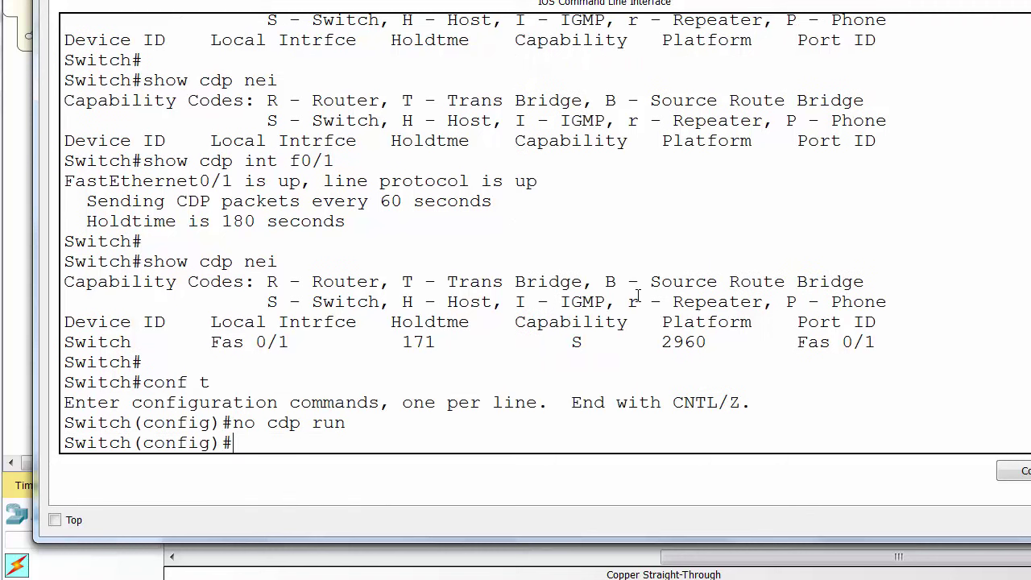
type("end")
key("Return")
key("Return")
key("Return")
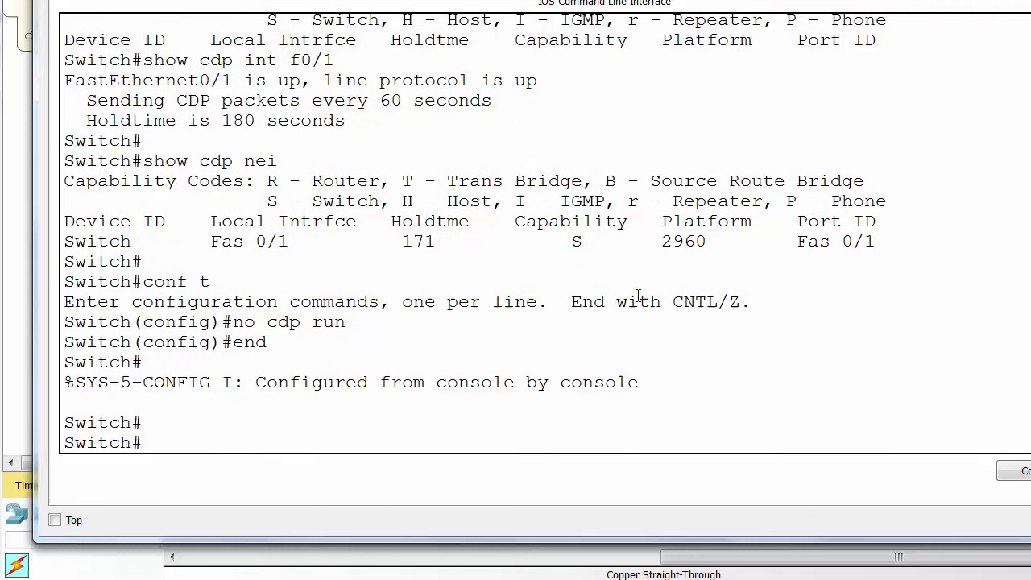
Run show cdp nei to confirm it reports '% CDP is not enabled'
type("show cdp nei")
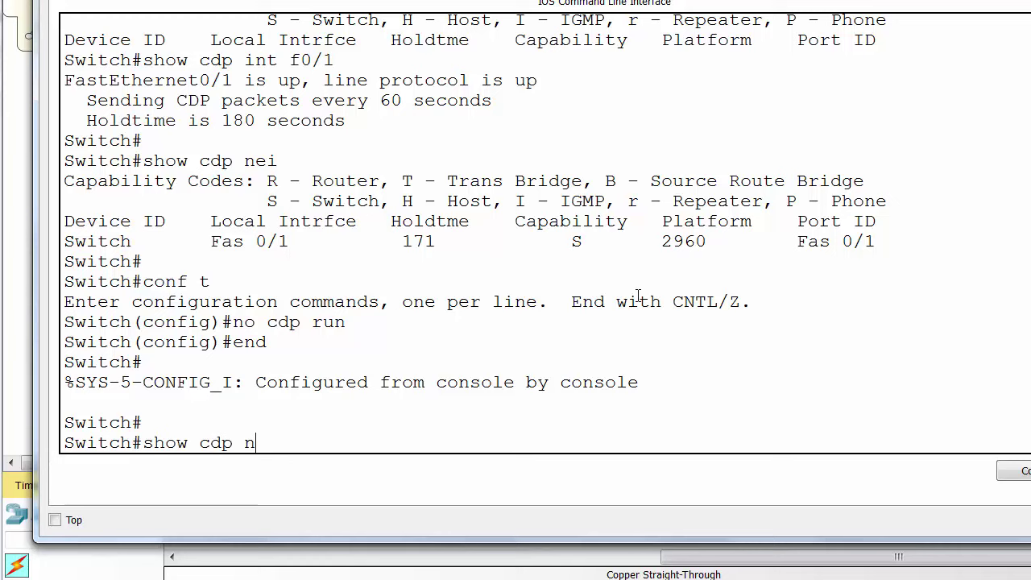
key("Return")
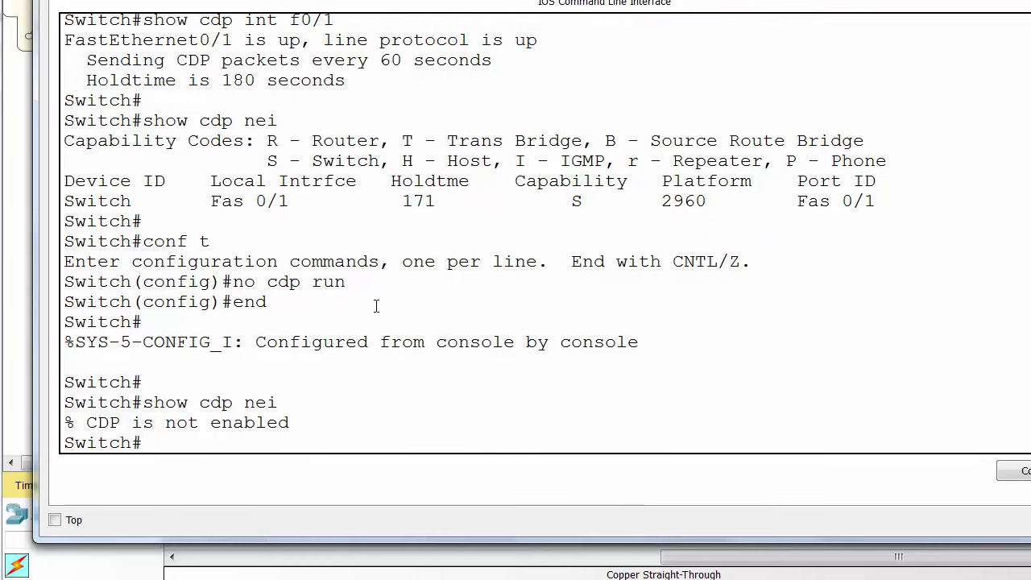
key("Return")
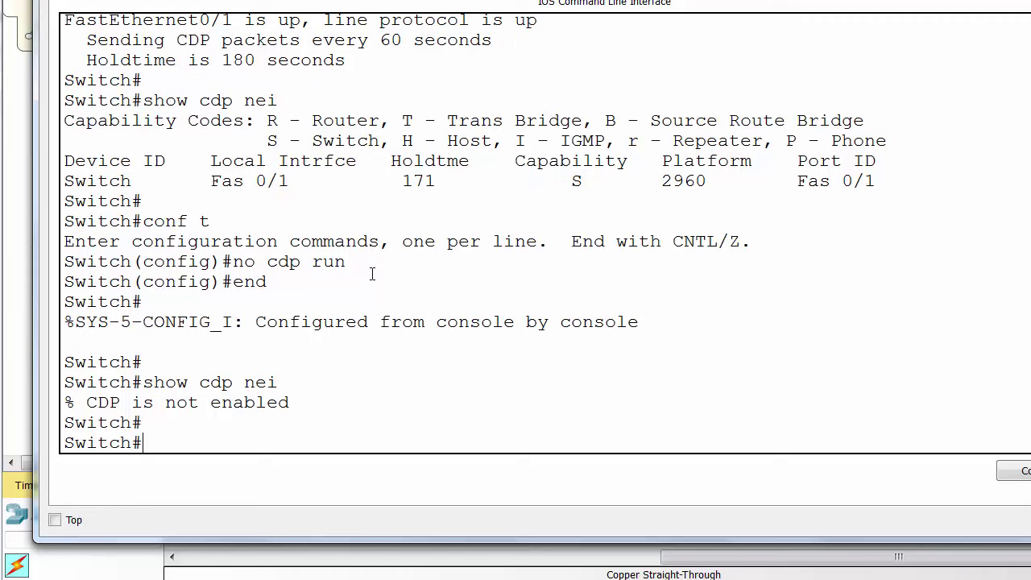
Check the first switch's LLDP status, then enable LLDP globally with lldp run
type("show lldp")
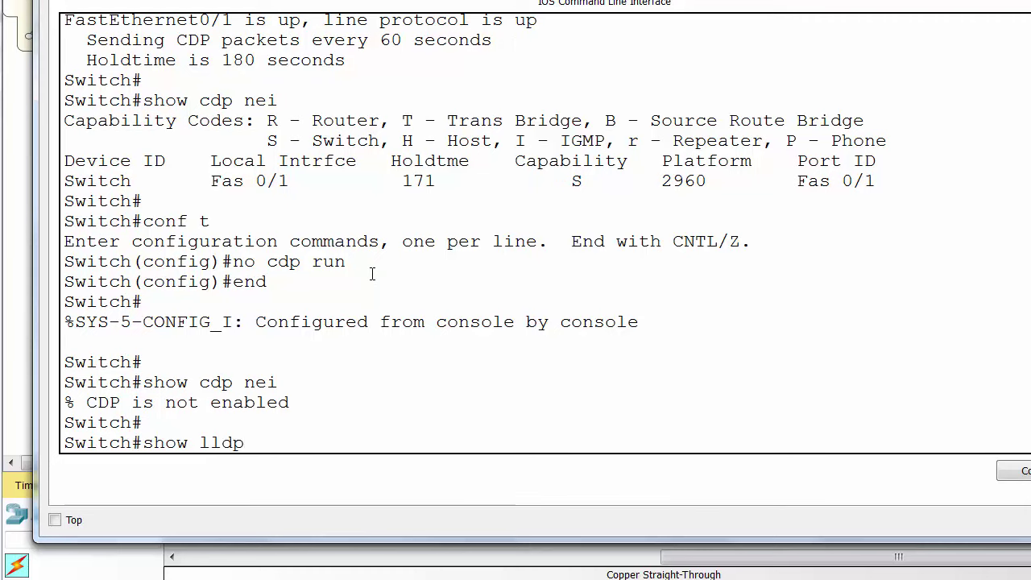
key("Return")
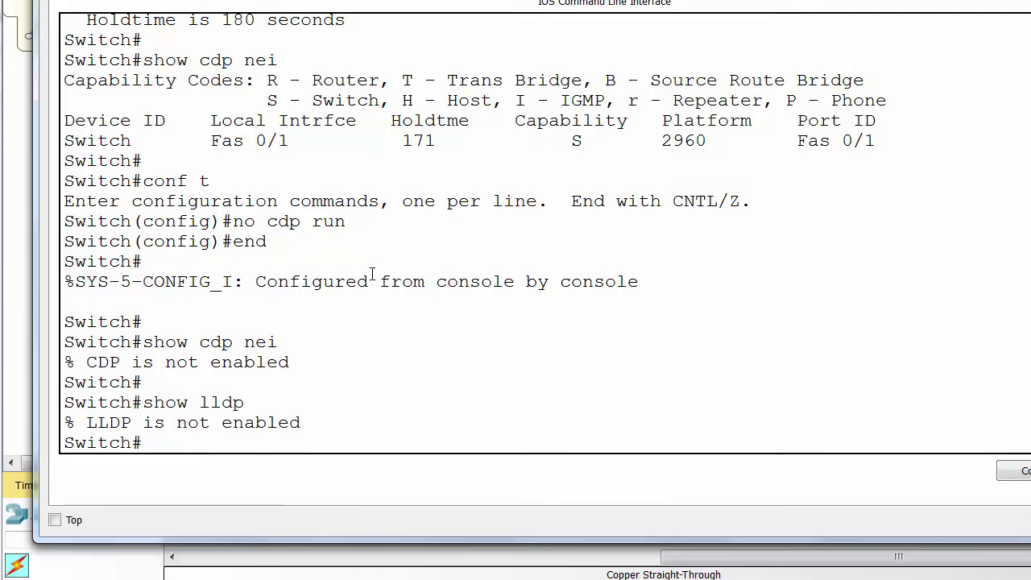
type("conf t")
key("Return")
type("lldp run")
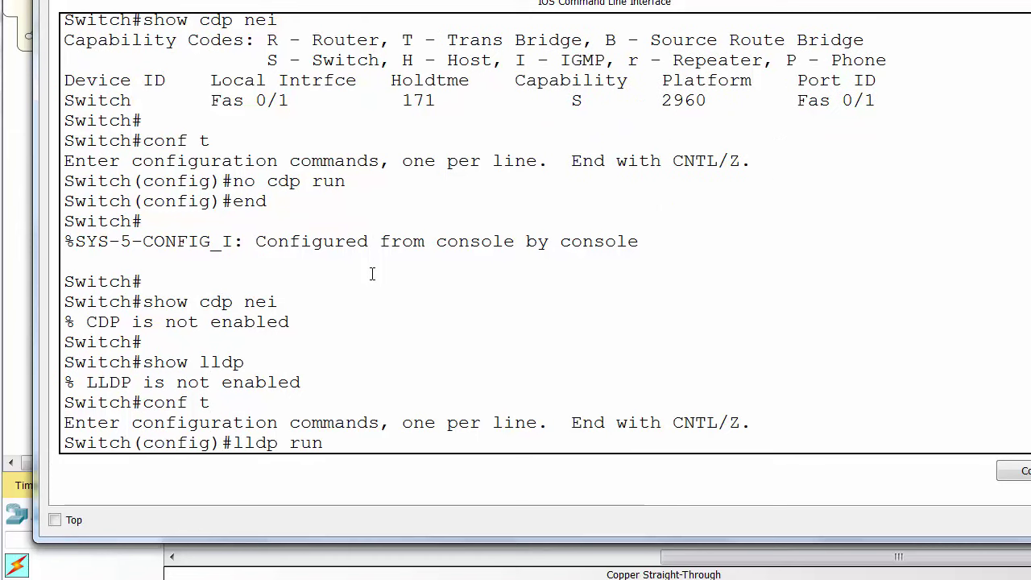
key("Return")
key("Return")
type("end")
key("Return")
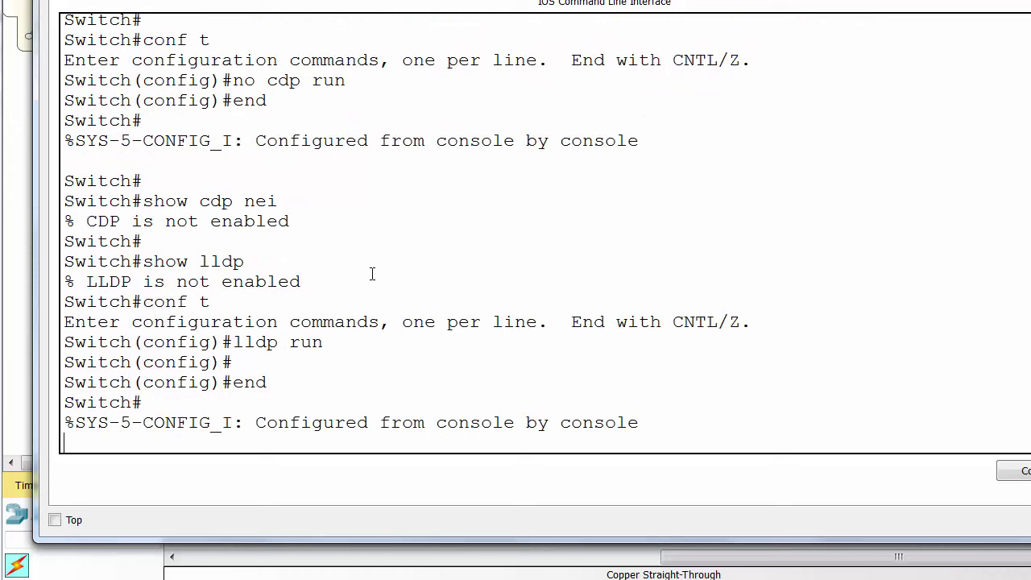
List the switch's LLDP neighbors, which shows Total entries displayed: 0
type("show lldp")
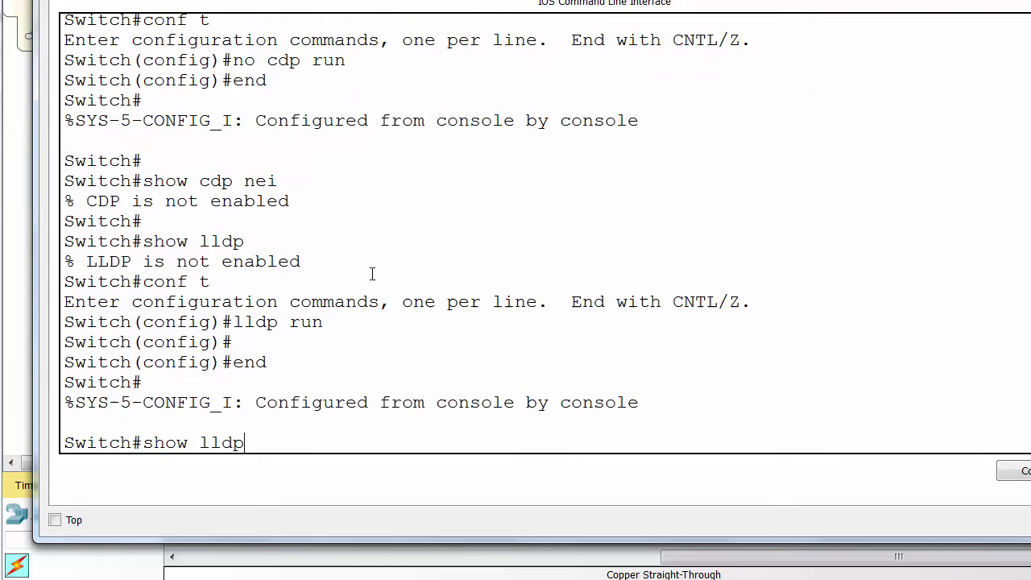
type(" nei")
key("Tab")
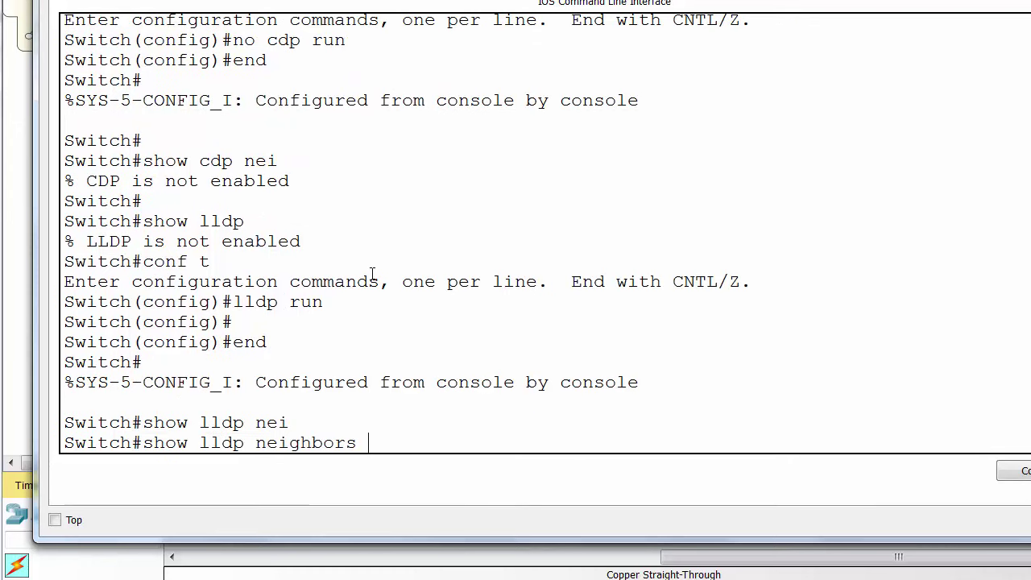
key("Return")
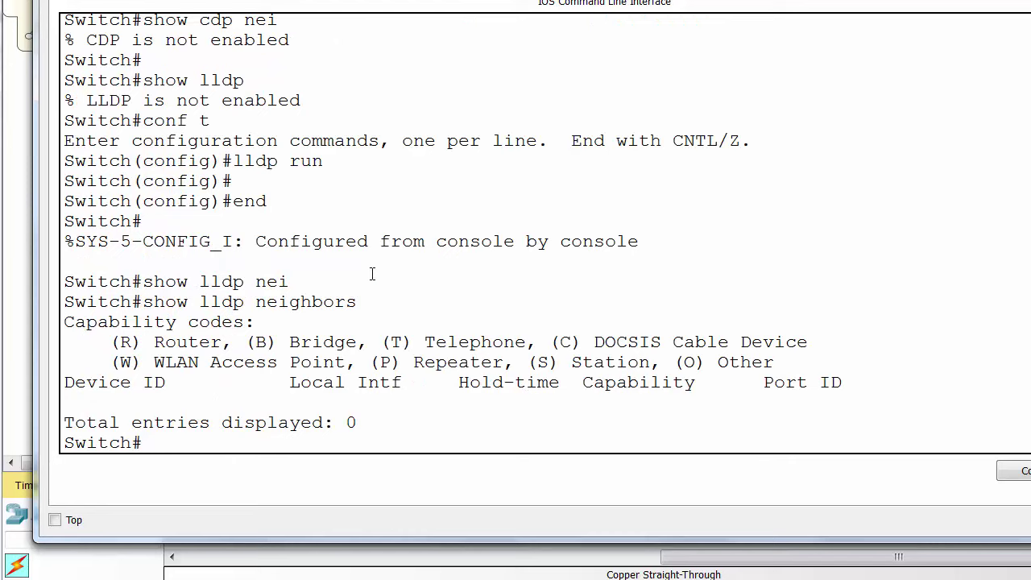
Open Switch3's CLI and widen its terminal window so lines fit
left_click(502, 559)
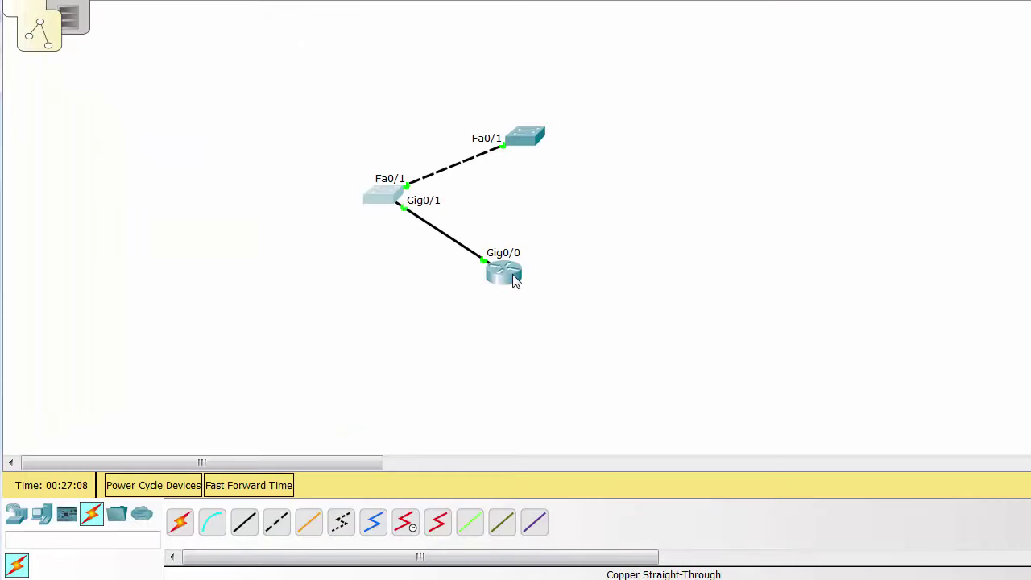
left_click(523, 140)
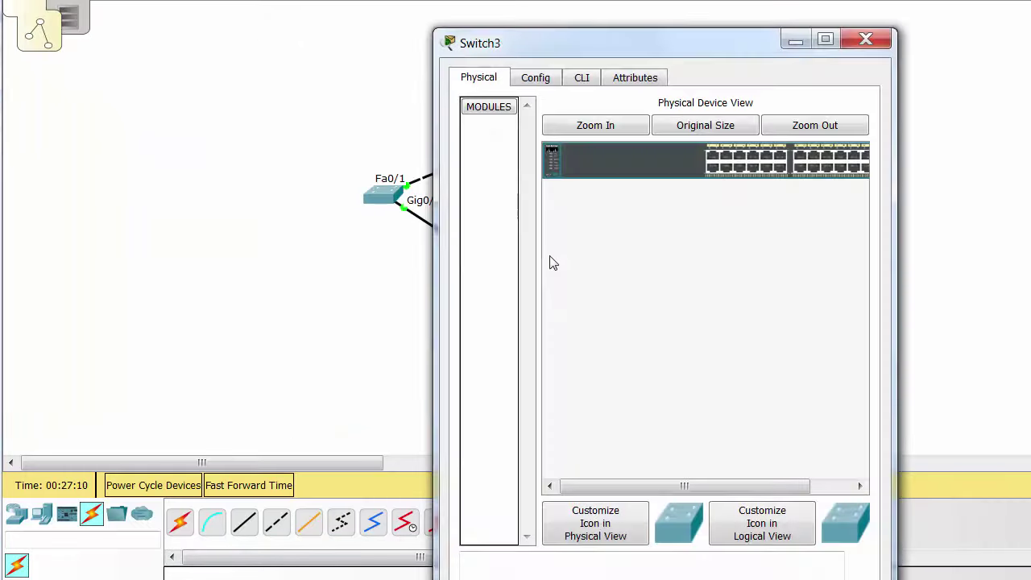
left_click(581, 77)
left_click_drag(436, 145, 76, 134)
left_click_drag(391, 49, 343, 0)
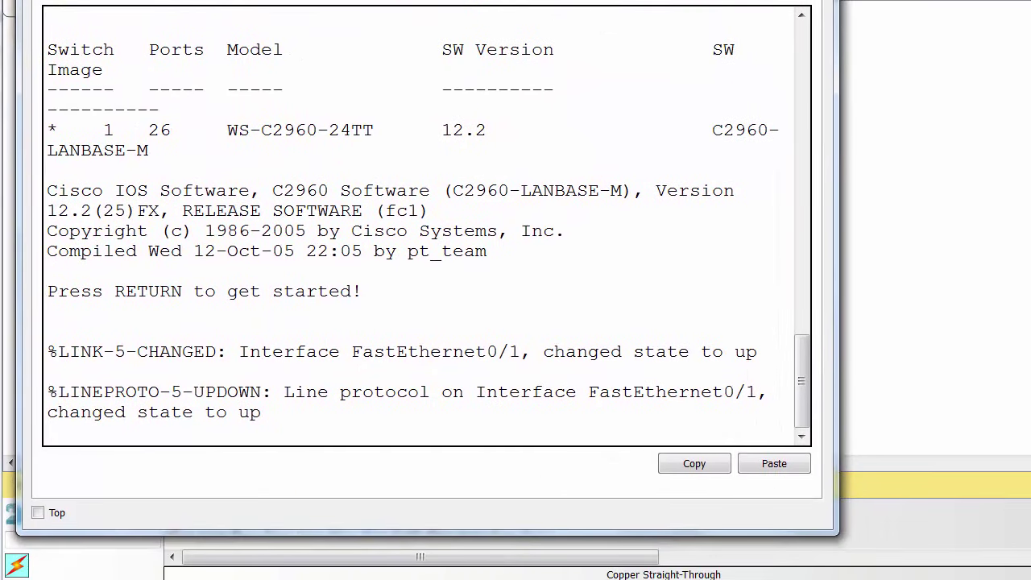
left_click_drag(836, 232, 1030, 230)
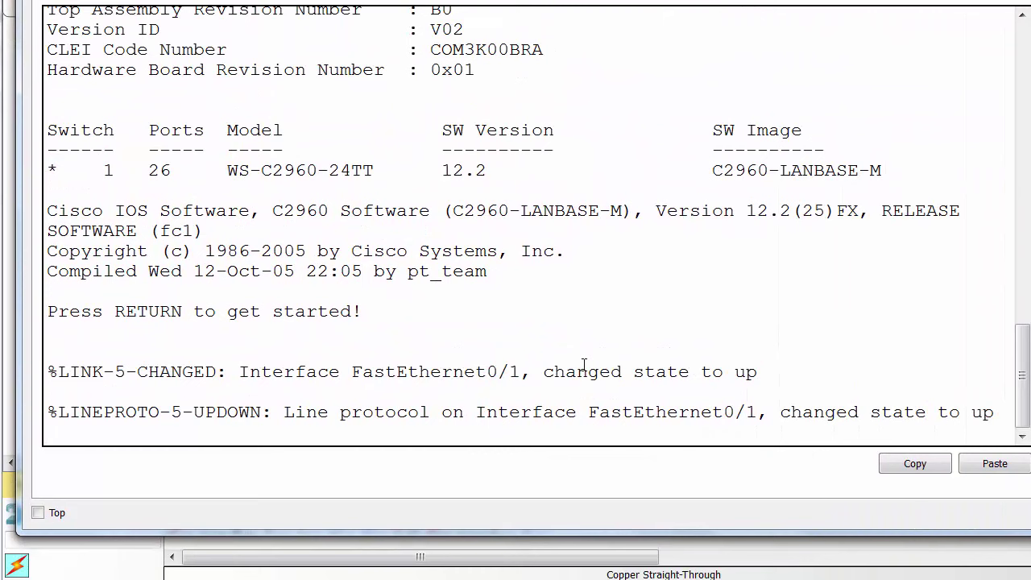
Enable LLDP globally on Switch3 with lldp run from privileged configuration mode
key("Return")
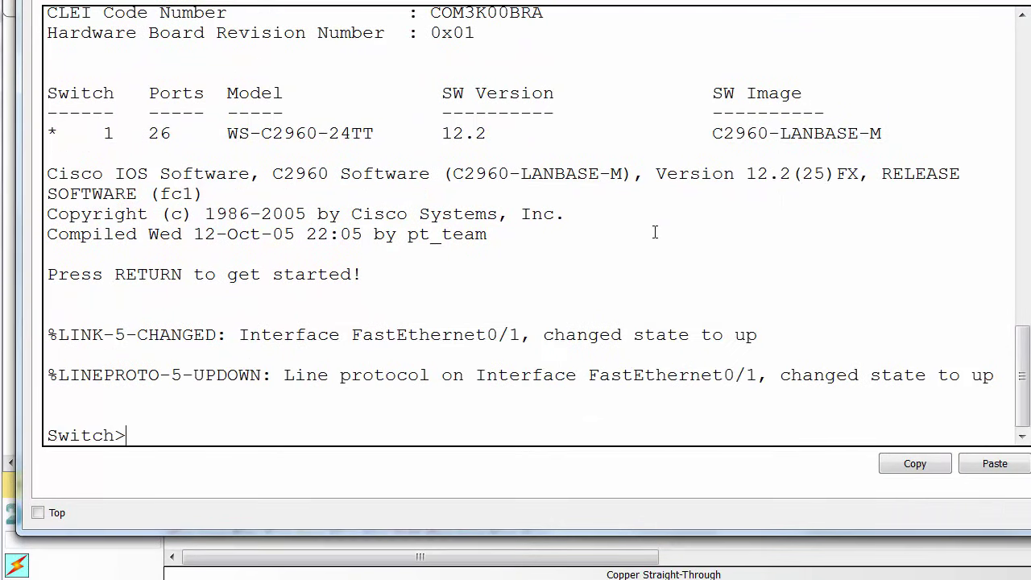
type("en")
key("Return")
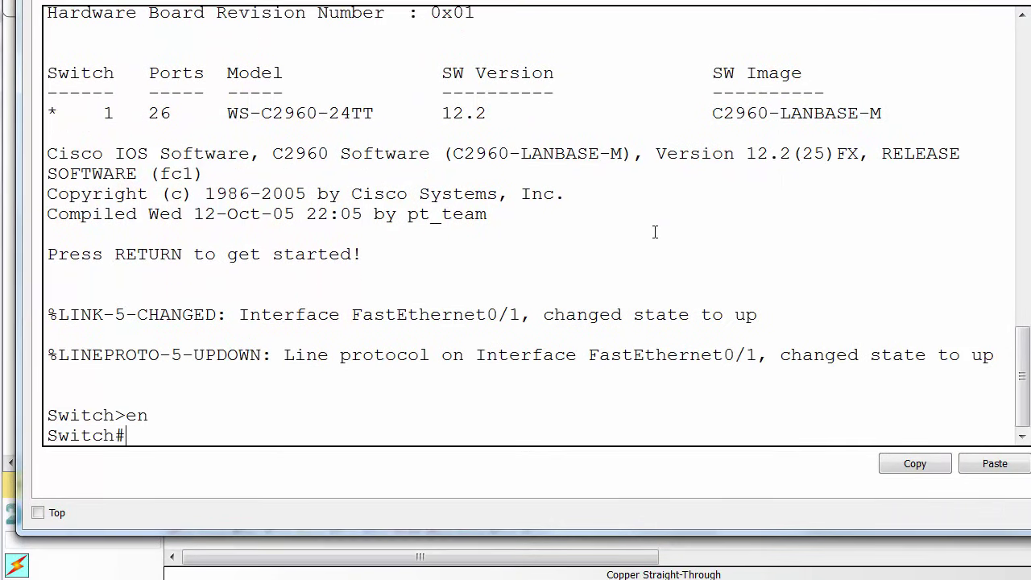
type("conf t")
key("Return")
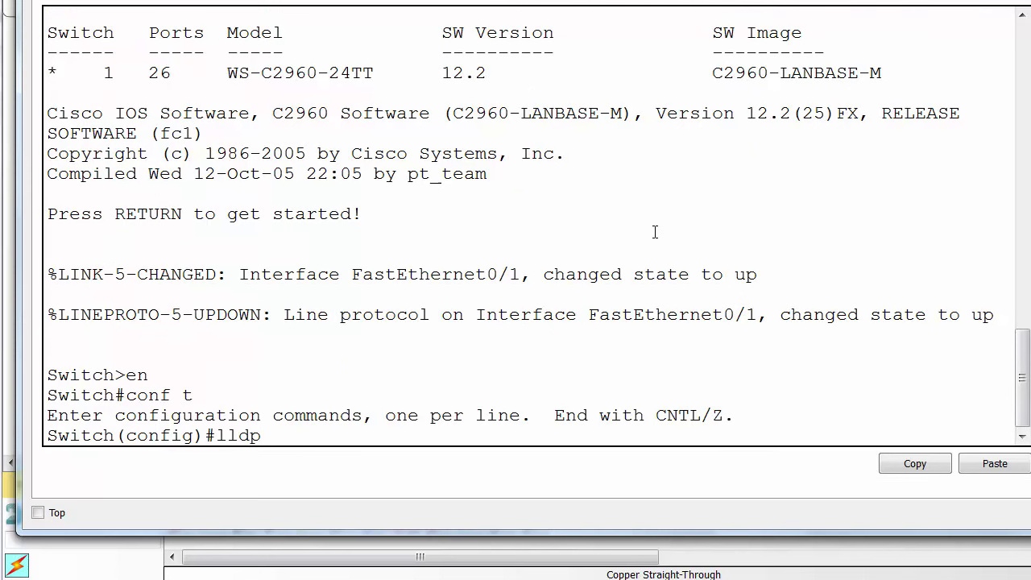
type("lldp ?")
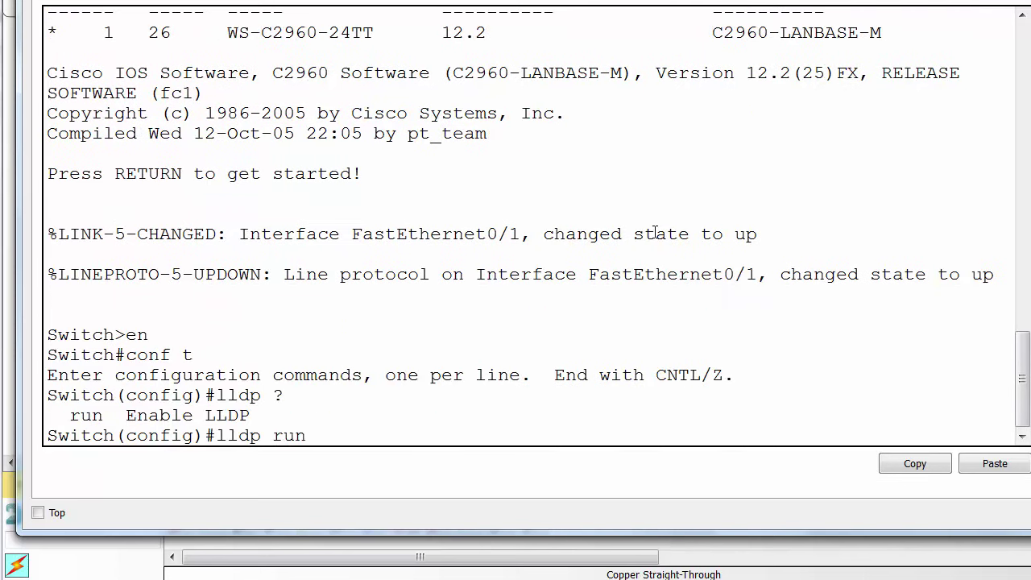
type("run")
key("Return")
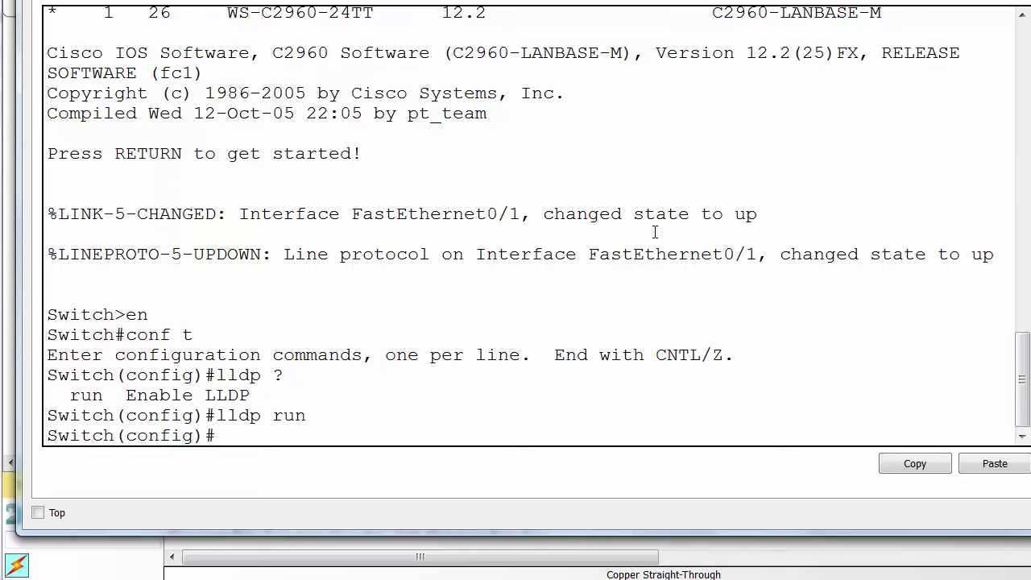
type("end")
key("Return")
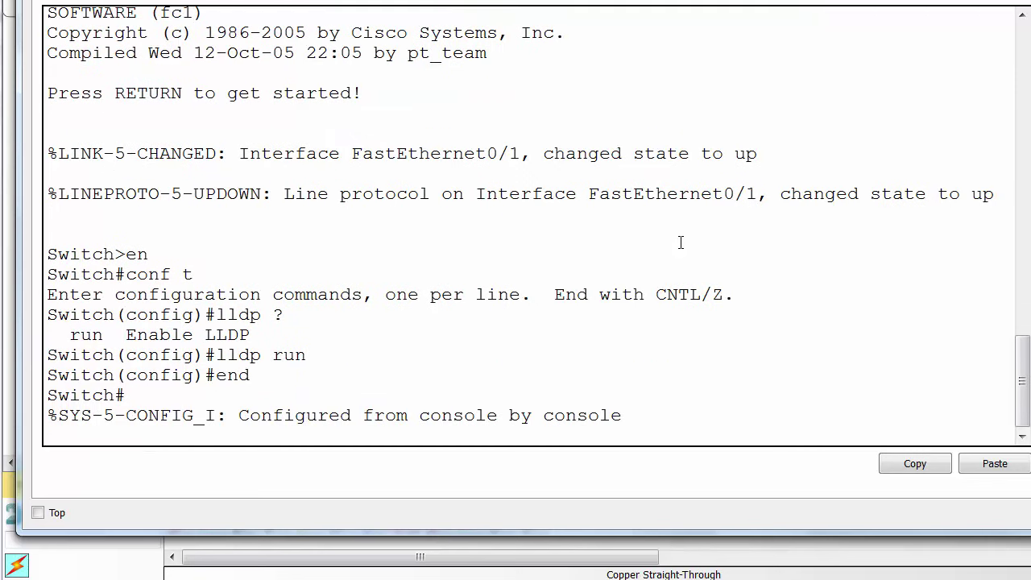
Rerun show lldp neighbors on the left switch, now listing the other switch on Fa0/1
left_click(385, 196)
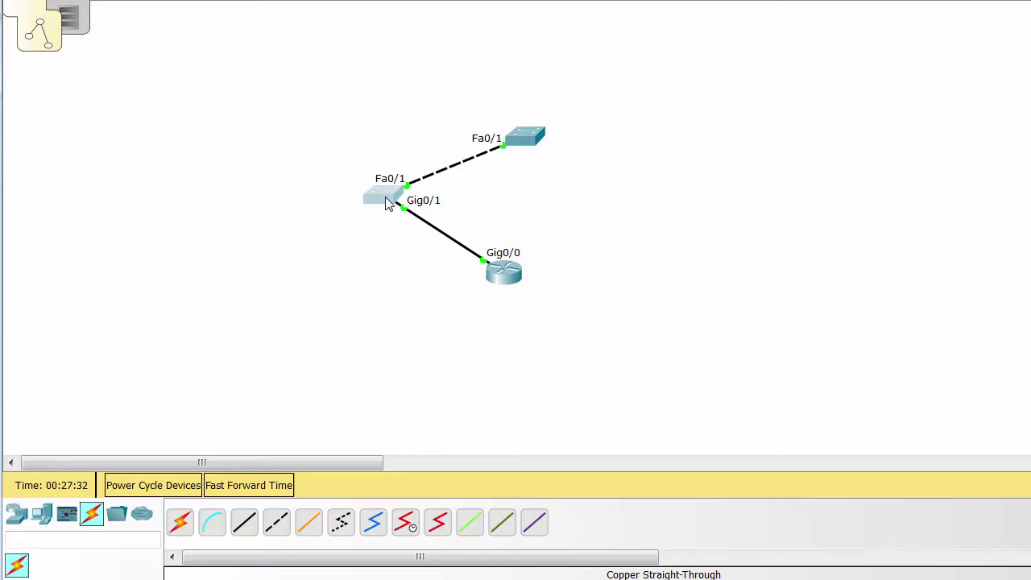
key("Return")
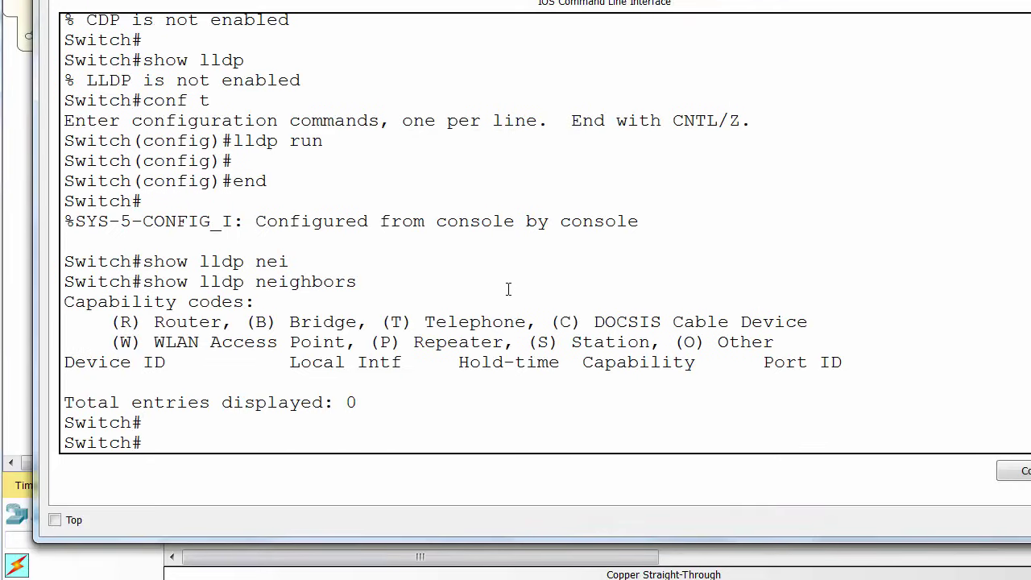
type("show lldp nei")
key("Tab")
key("Return")
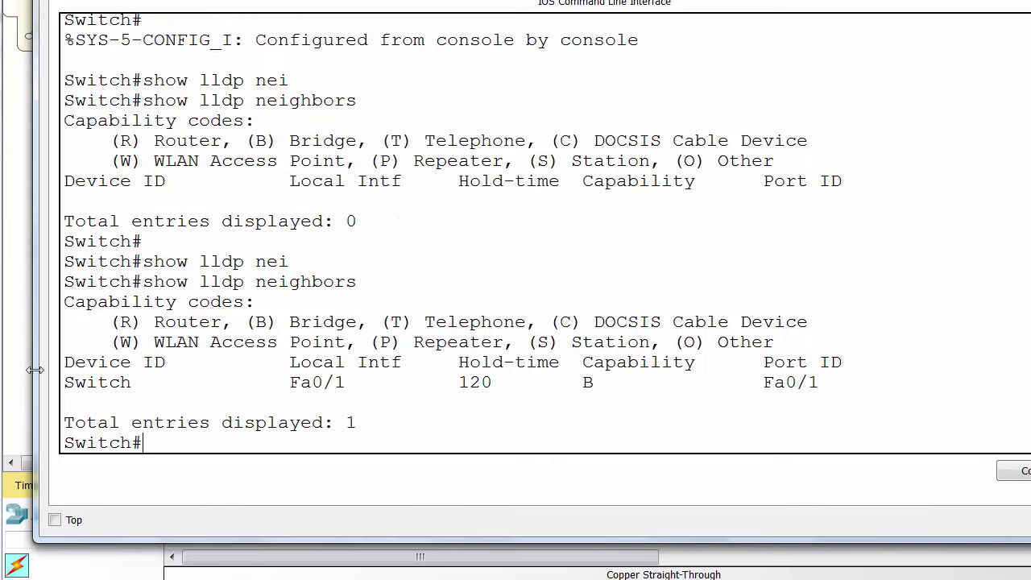
left_click_drag(64, 382, 840, 395)
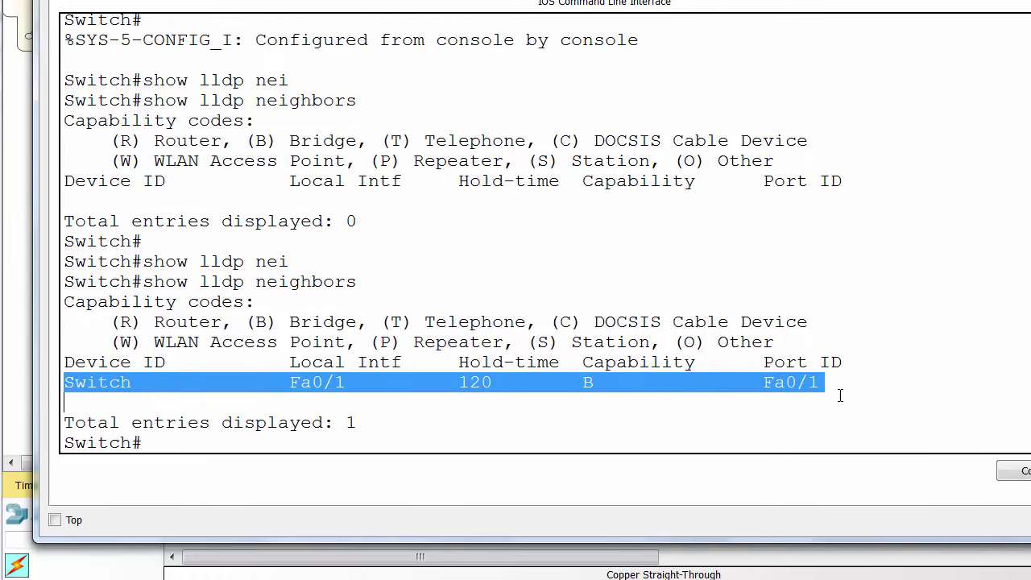
In the router's CLI, enter configuration mode for interface g0/0
left_click(628, 559)
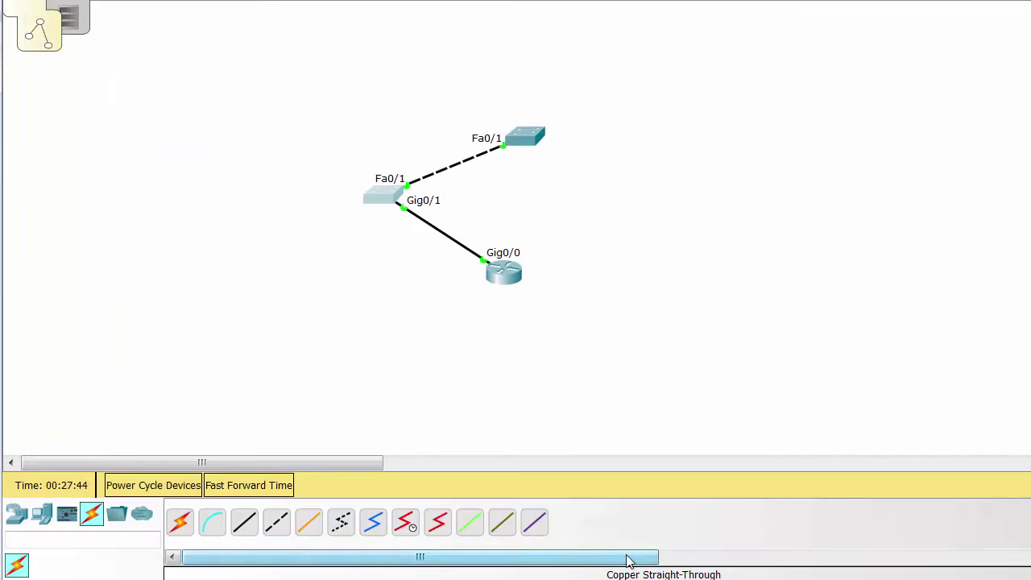
left_click(513, 272)
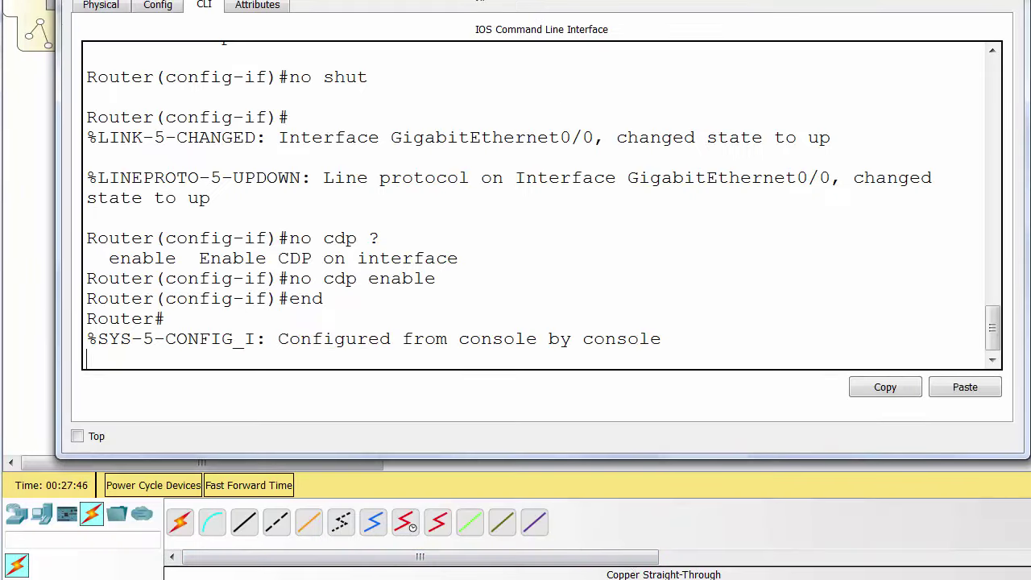
key("Return")
type("conf t")
key("Return")
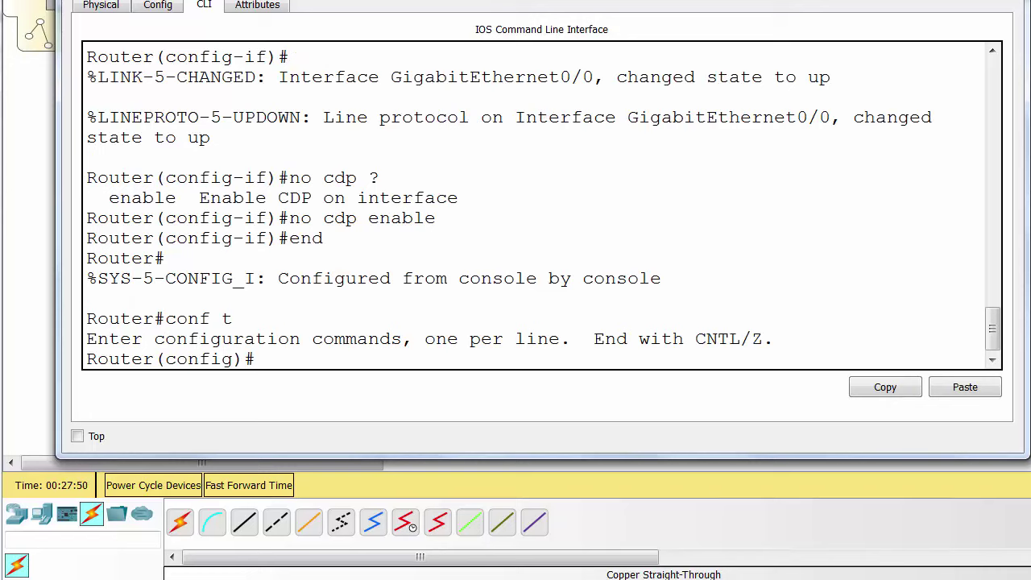
type("int")
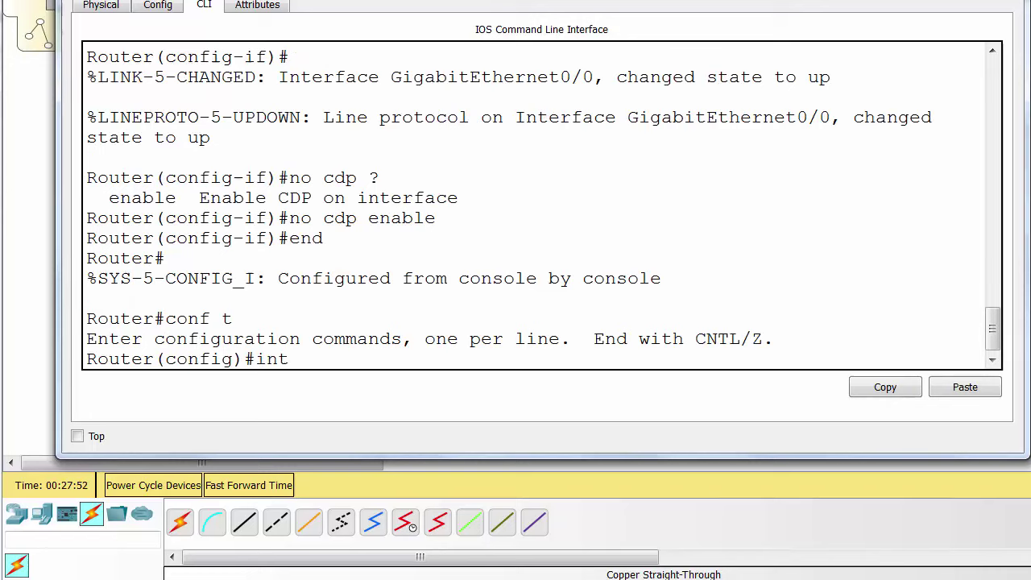
type(" g0/0")
key("Return")
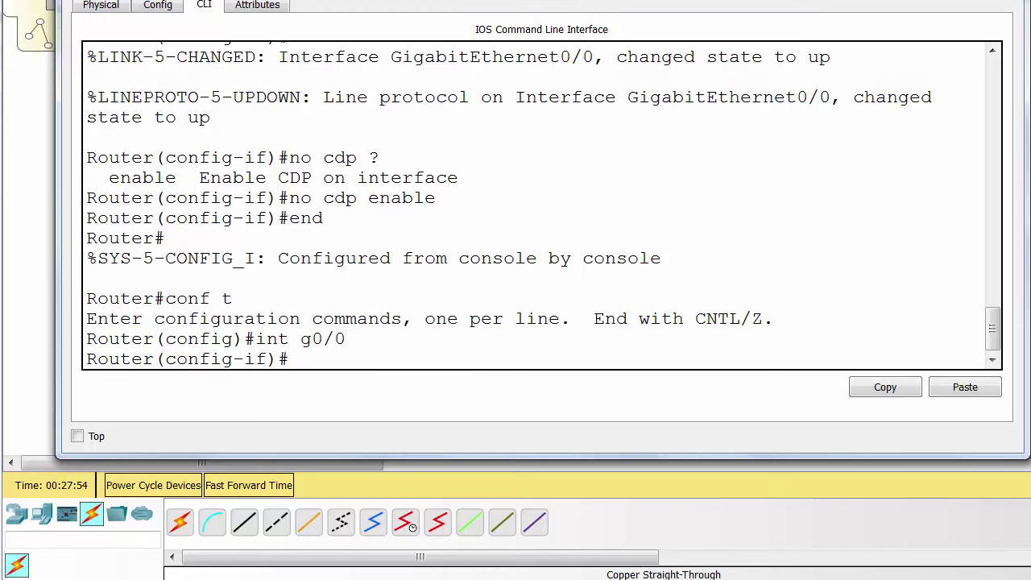
Enable lldp transmit and lldp receive on interface g0/0
type("dd")
key("BackSpace")
type("lldp ?")
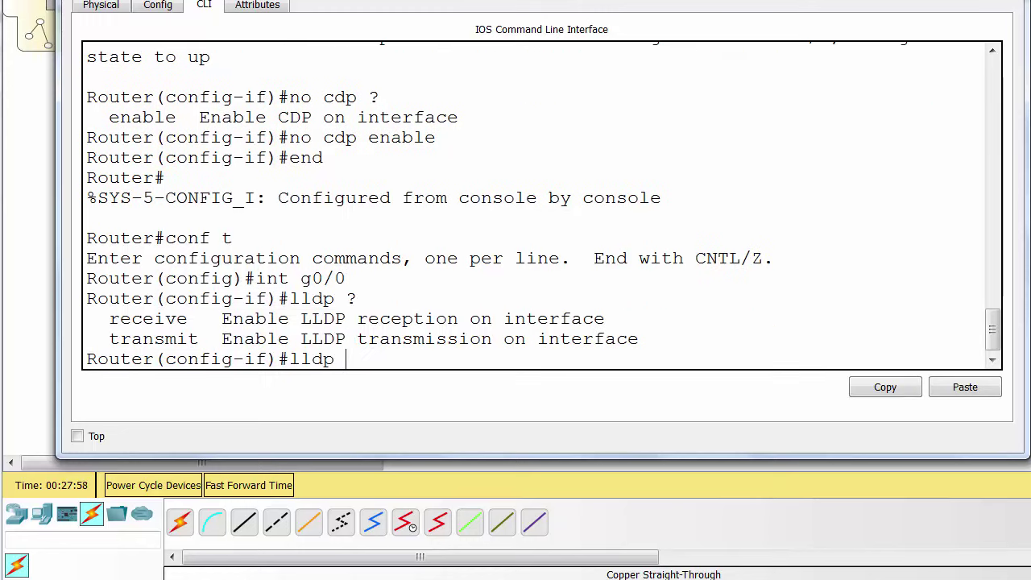
left_click_drag(108, 319, 638, 339)
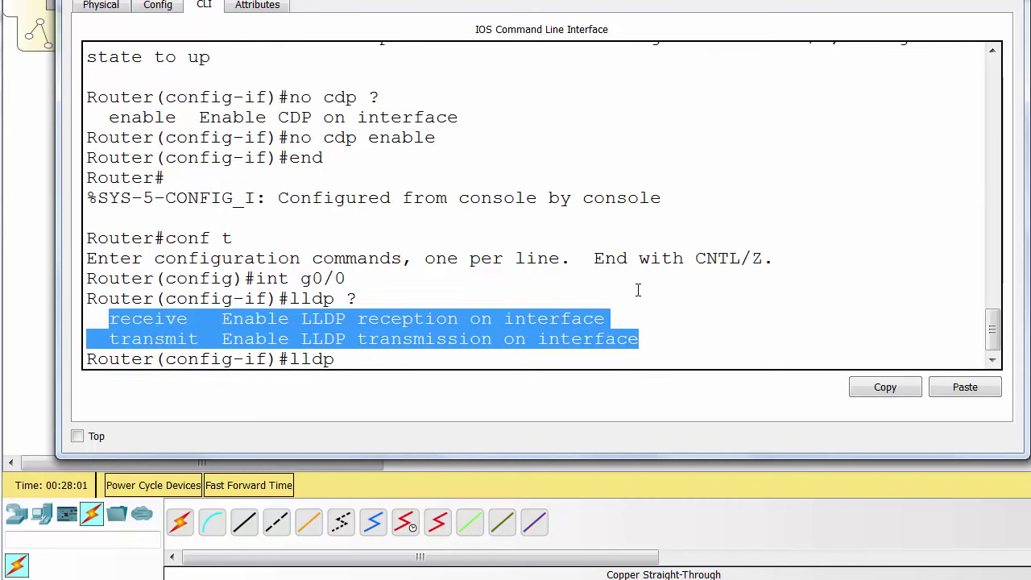
left_click(584, 366)
type("tran")
key("Return")
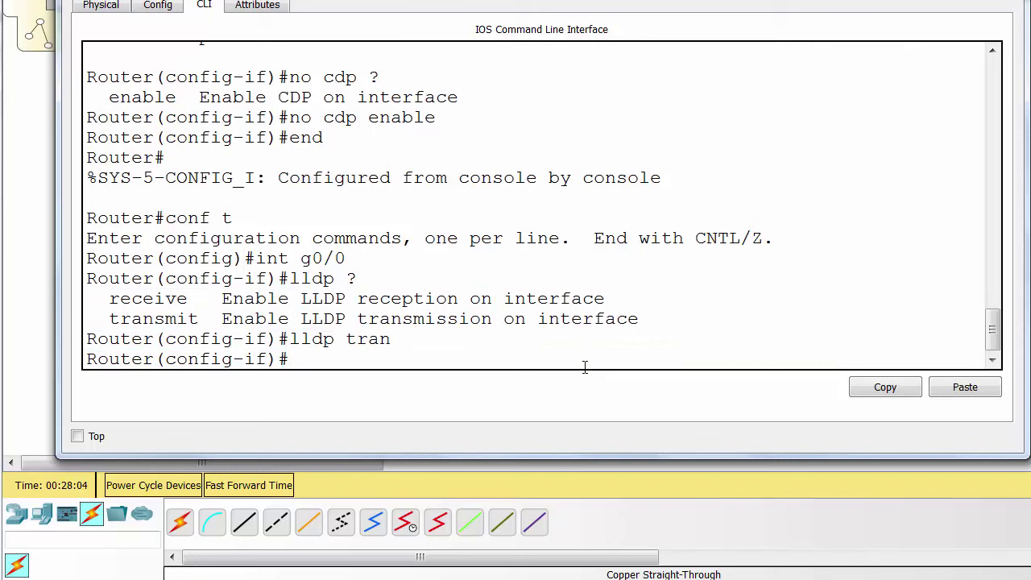
type("lldp rec")
key("Return")
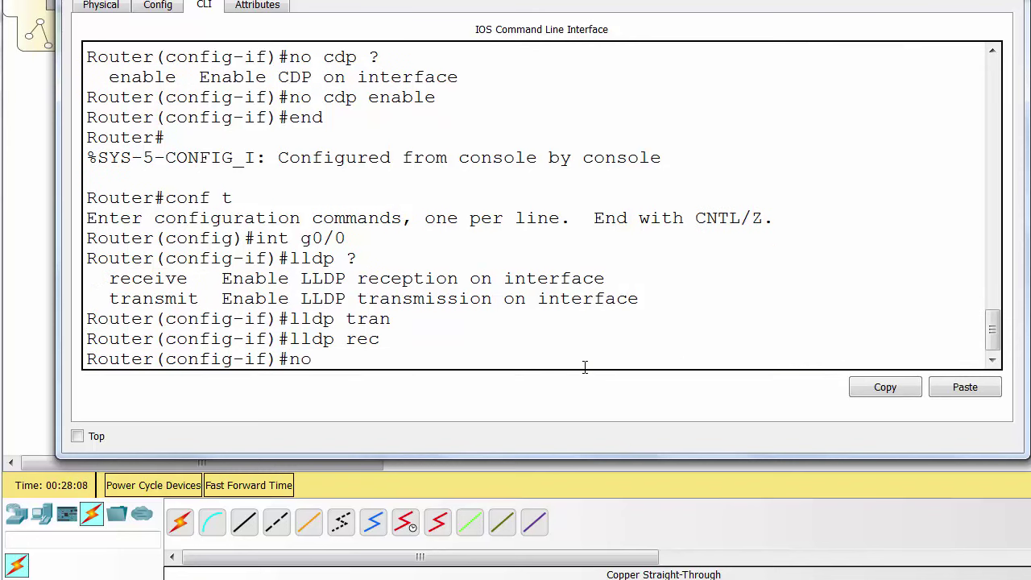
Bring g0/0 up with no shut and exit configuration mode
type("no shut")
key("Return")
type("end")
key("Return")
key("Return")
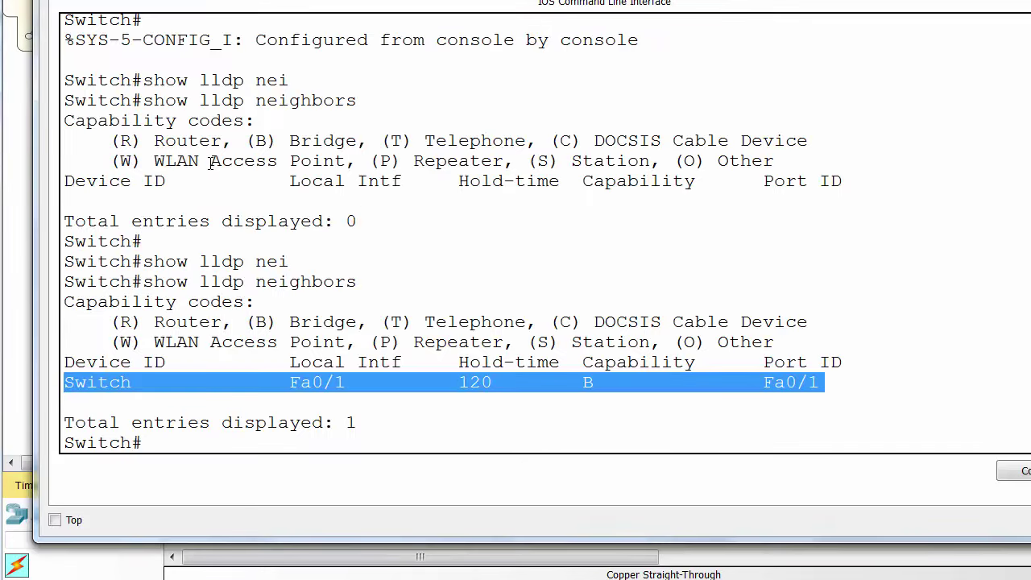
Rerun the LLDP neighbor listing on the switch
key("Return")
key("Up")
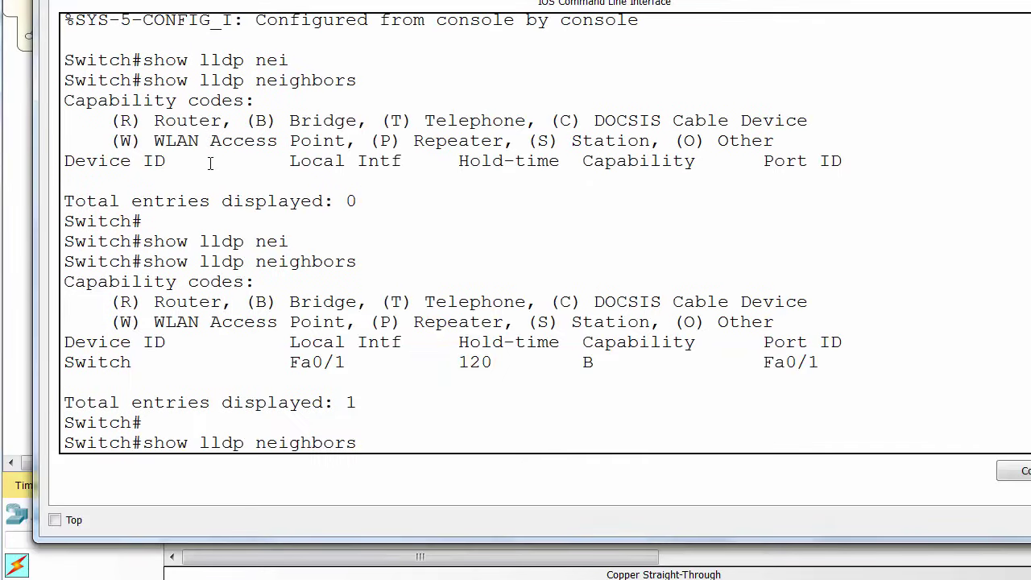
key("Return")
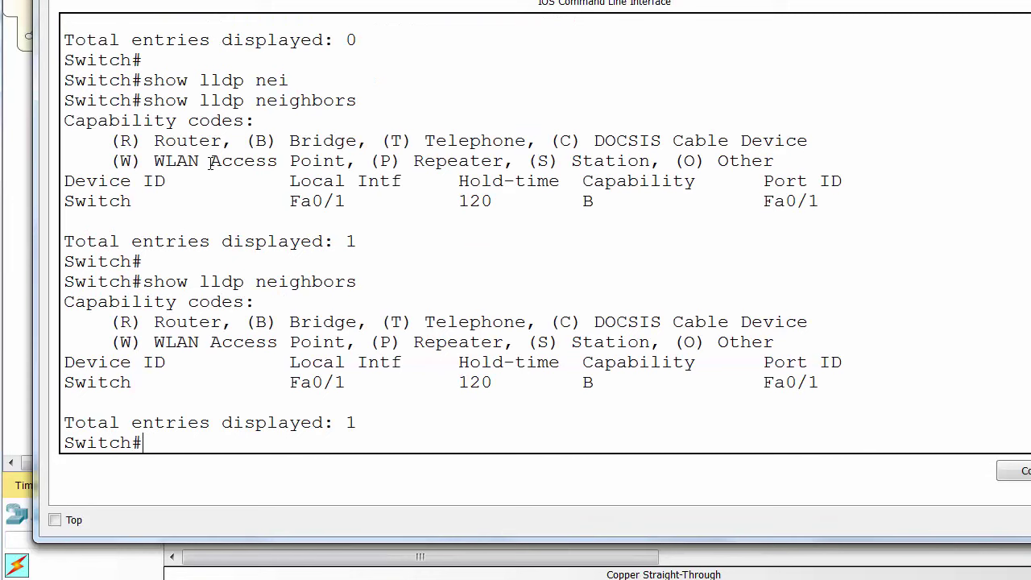
Check the router's LLDP status, which reports LLDP is not enabled
left_click(410, 557)
left_click(508, 276)
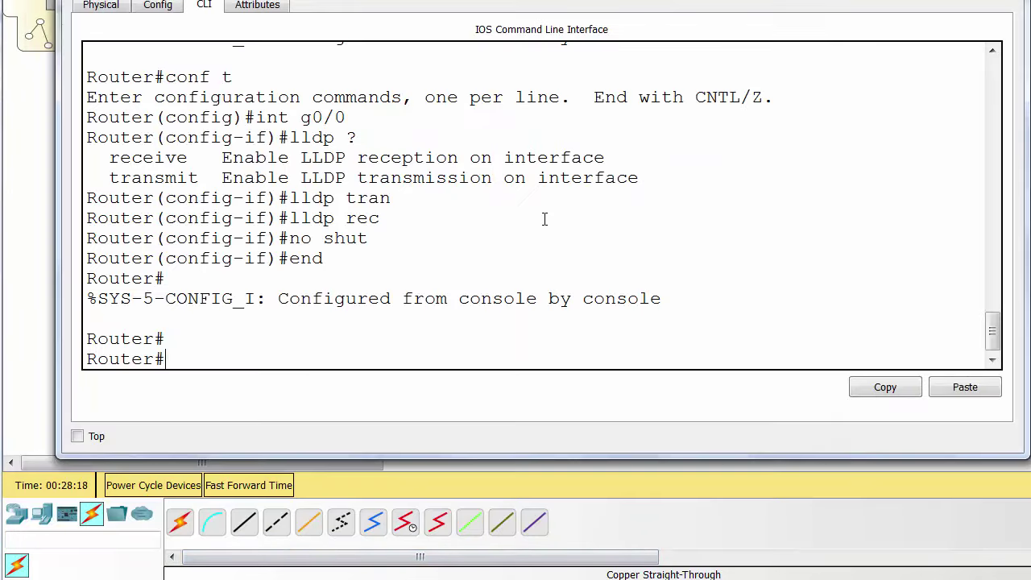
type("show lldp")
key("Return")
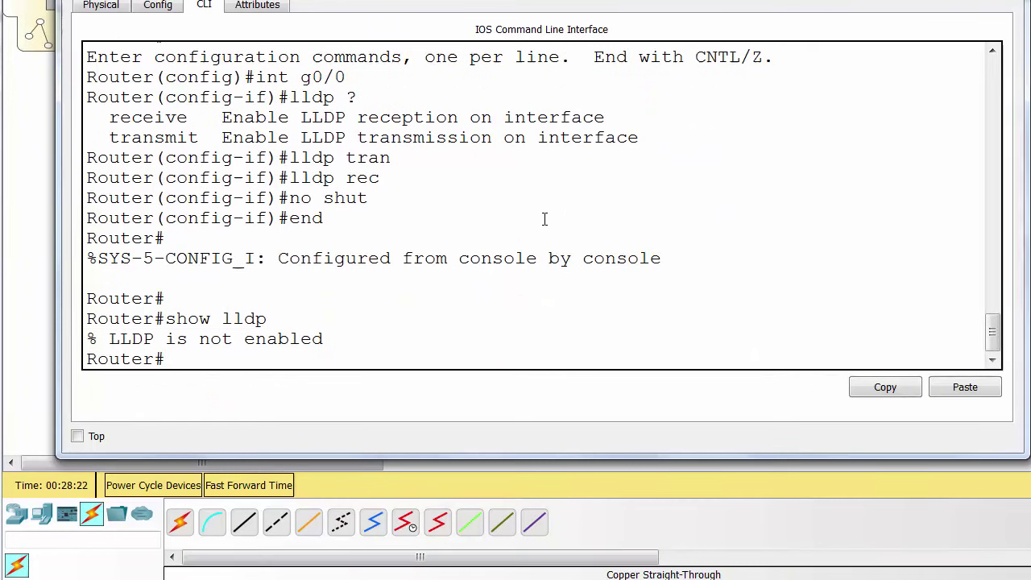
Enable LLDP globally on the router with lldp run
type("conf t")
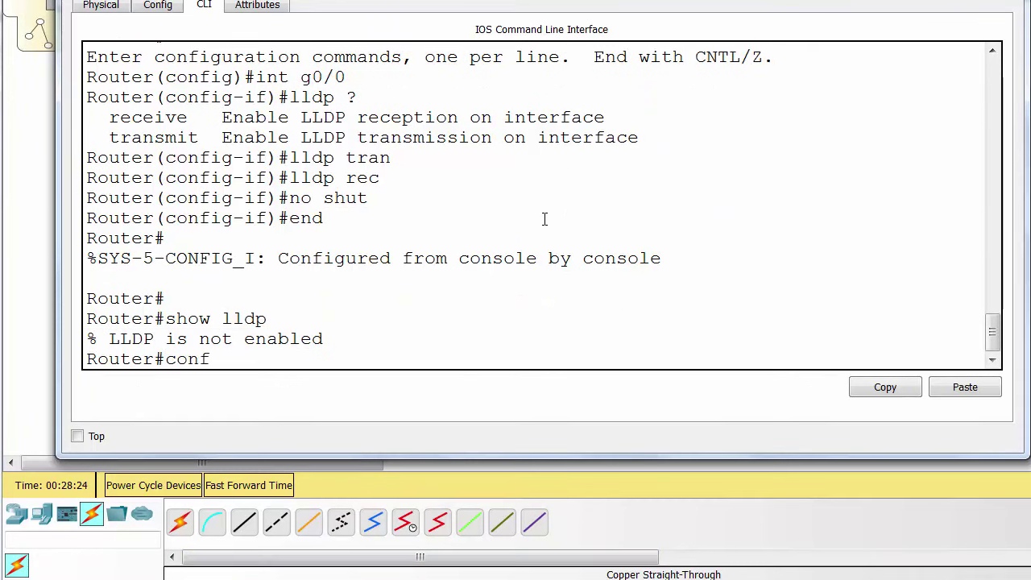
key("Return")
type("lldp run")
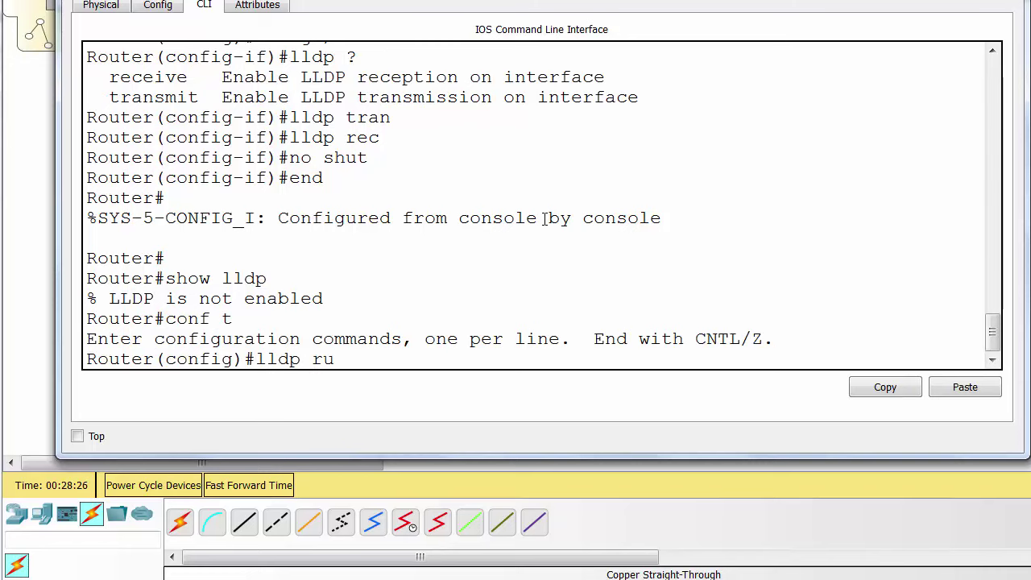
key("Return")
type("end")
key("Return")
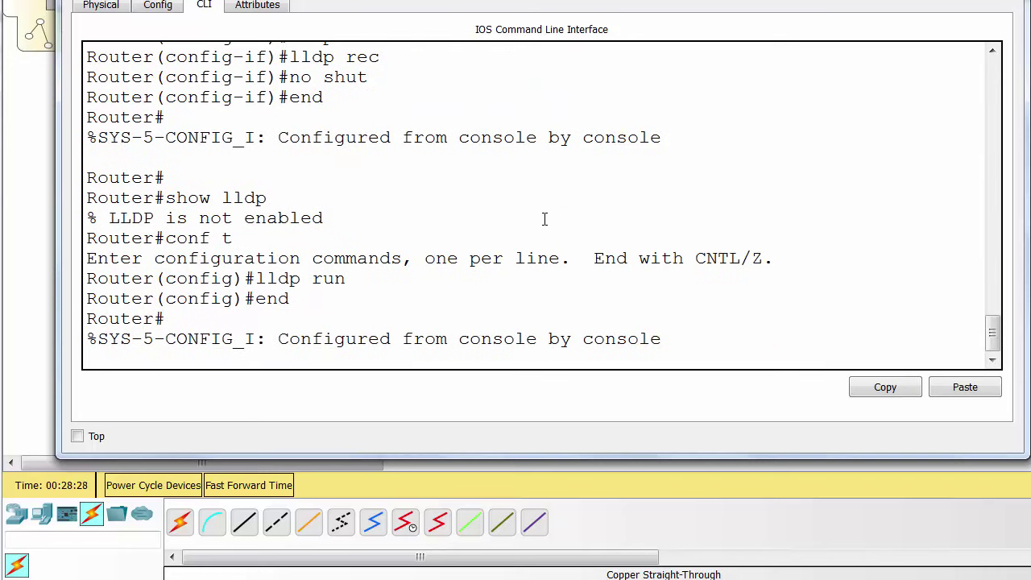
Rerun show lldp neighbors on the switch, now listing the other switch and the Router on Gig0/1
key("alt+F4")
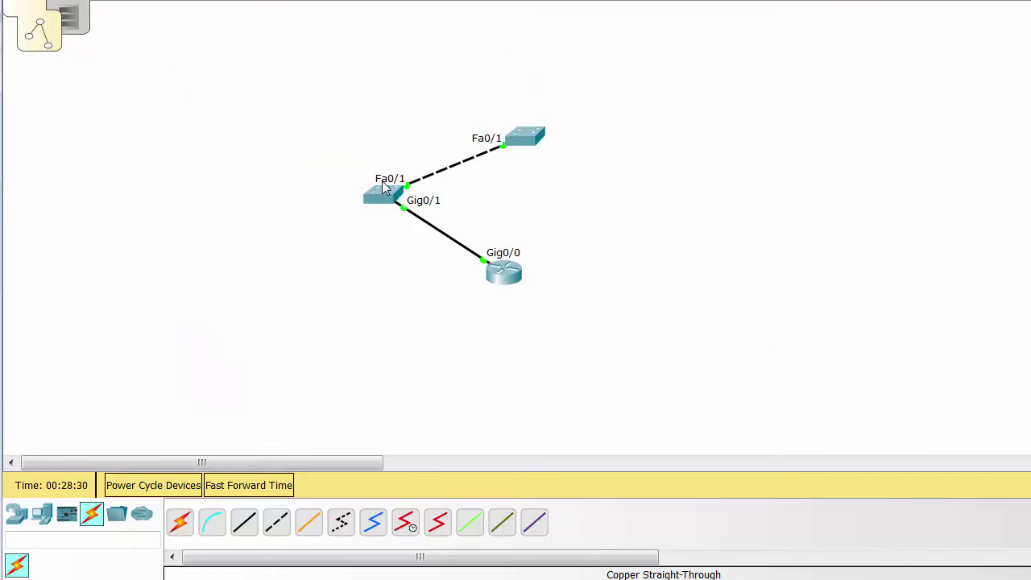
left_click(388, 201)
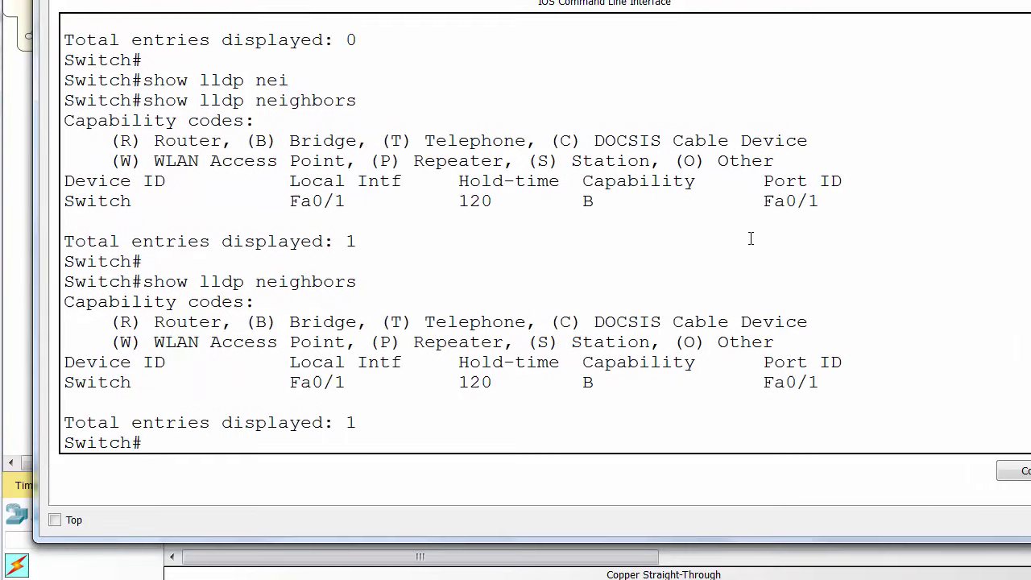
key("Up")
key("Return")
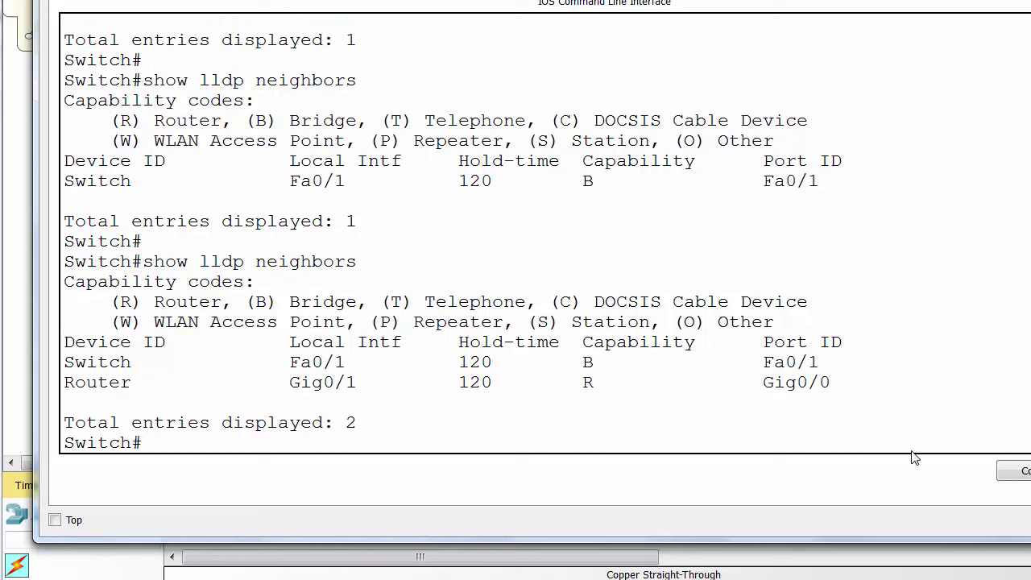
left_click_drag(823, 389, 64, 281)
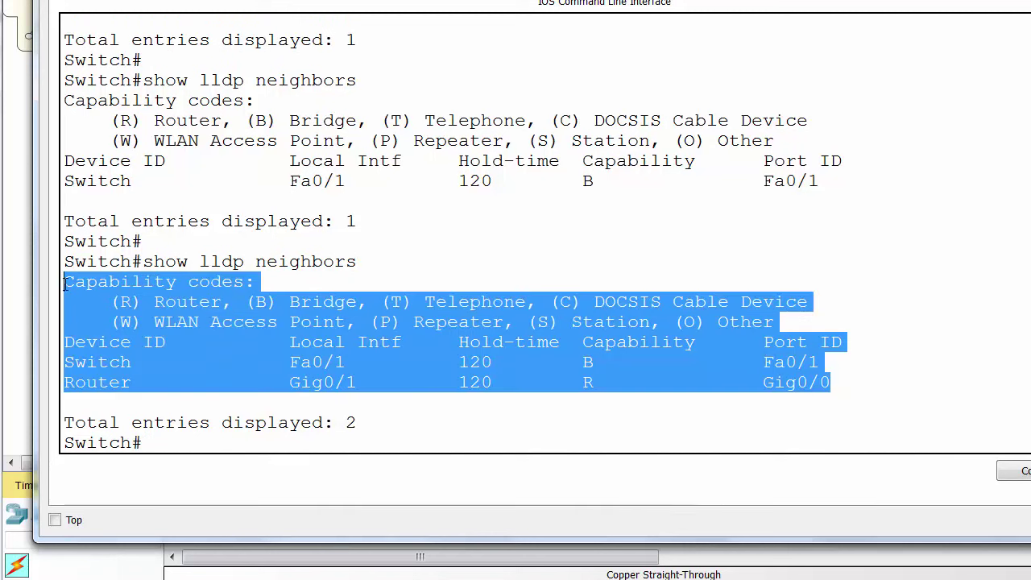
left_click(437, 275)
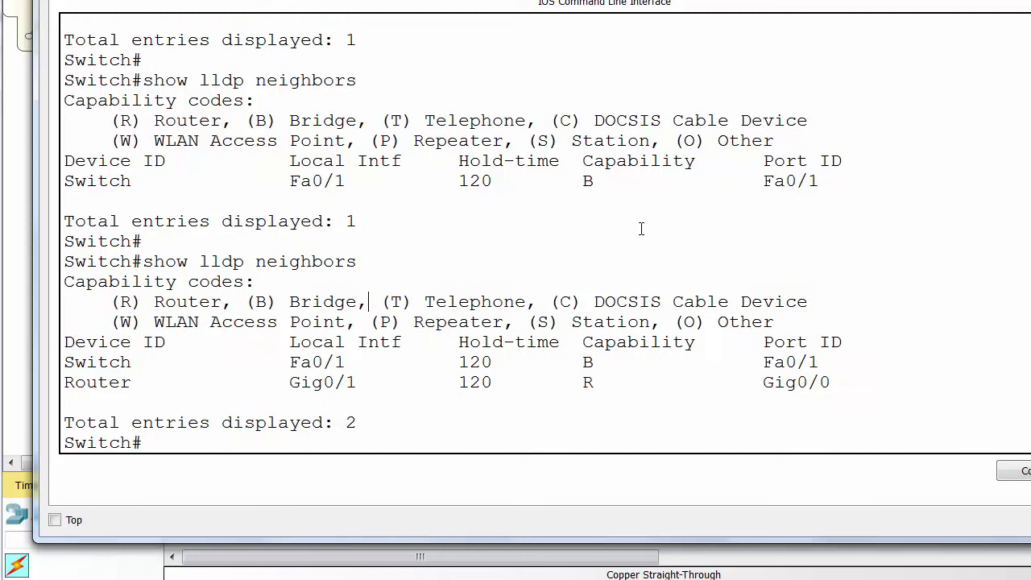
Run show lldp on the switch to confirm LLDP status is ACTIVE
key("Return")
type("show lldp ?")
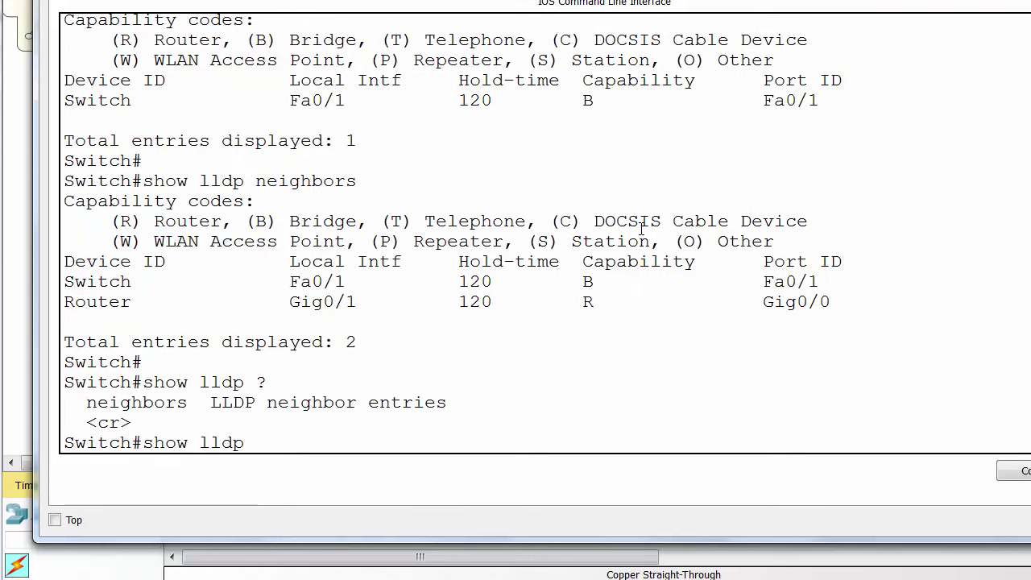
key("Return")
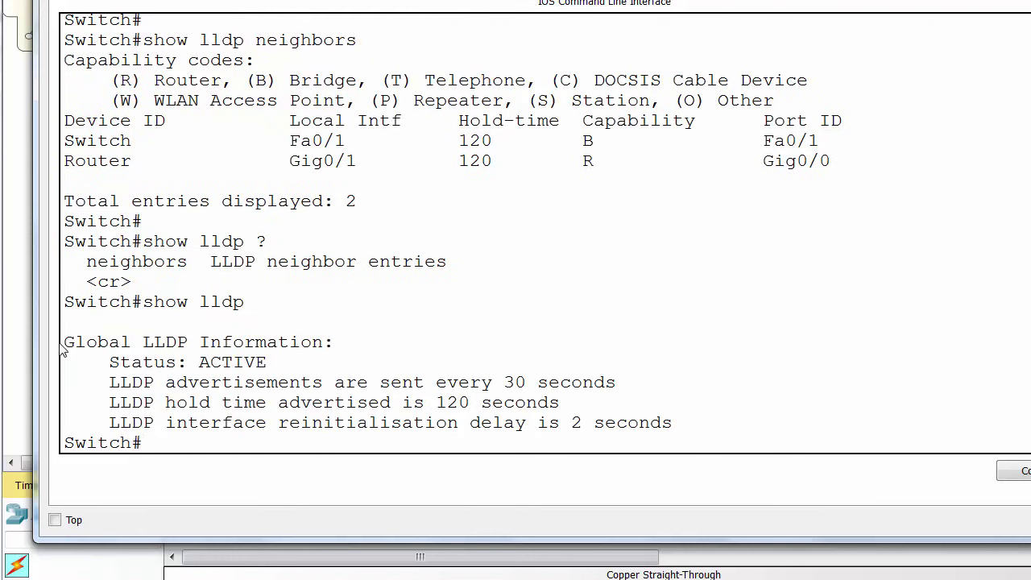
left_click_drag(672, 423, 246, 279)
left_click(448, 319)
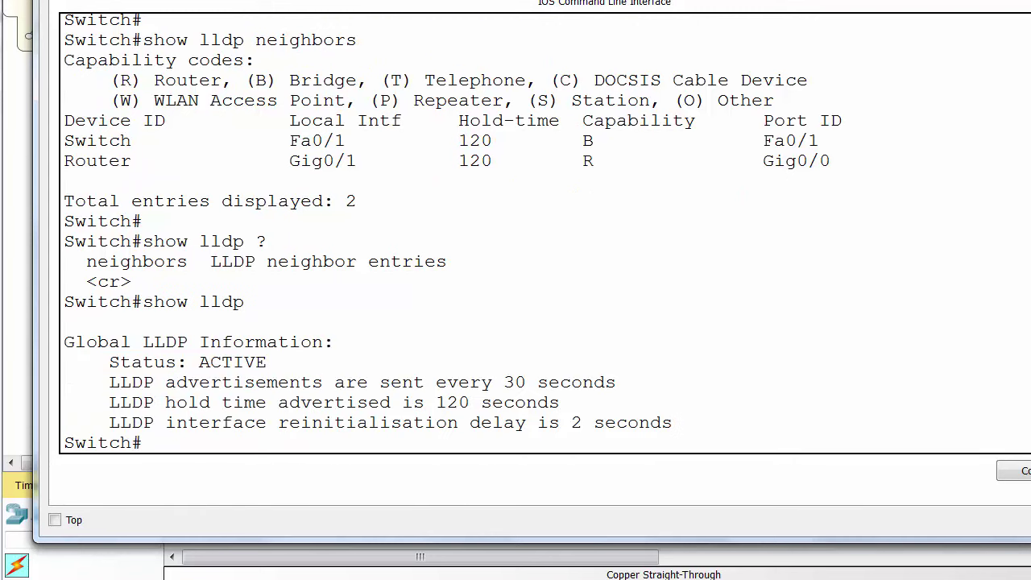